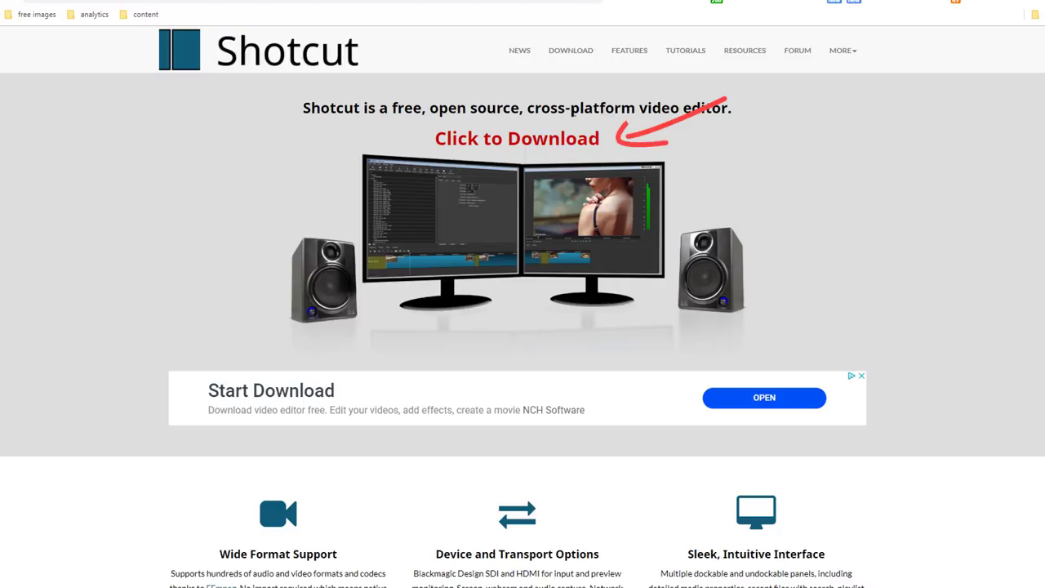
Step: Download the 64-bit Windows Shotcut installer from FossHub, then show Shotcut's View > Layout options
{"action": "left_click", "coordinate": [959, 332]}
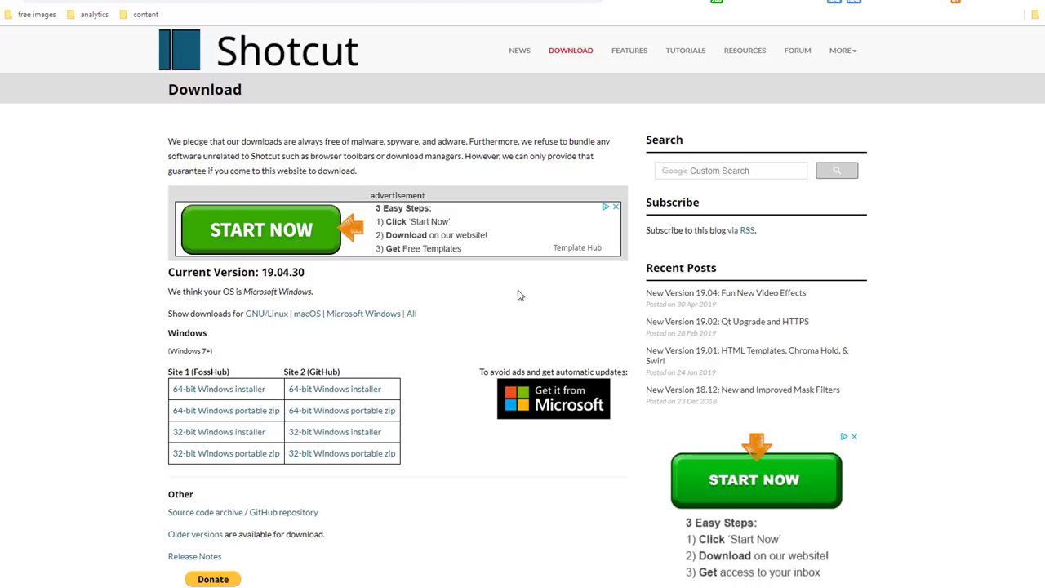
{"action": "left_click", "coordinate": [411, 313]}
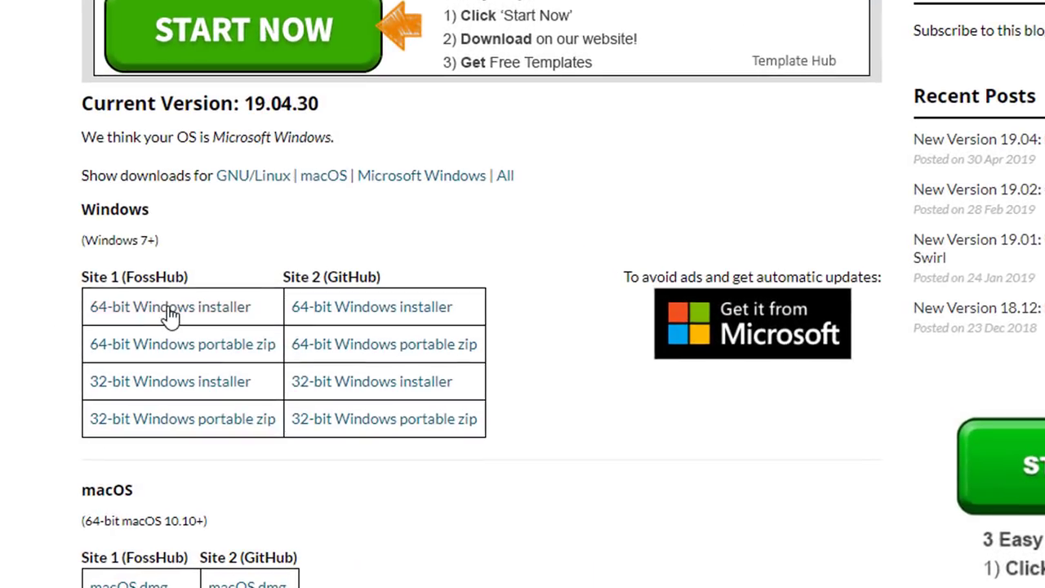
{"action": "left_click", "coordinate": [170, 311]}
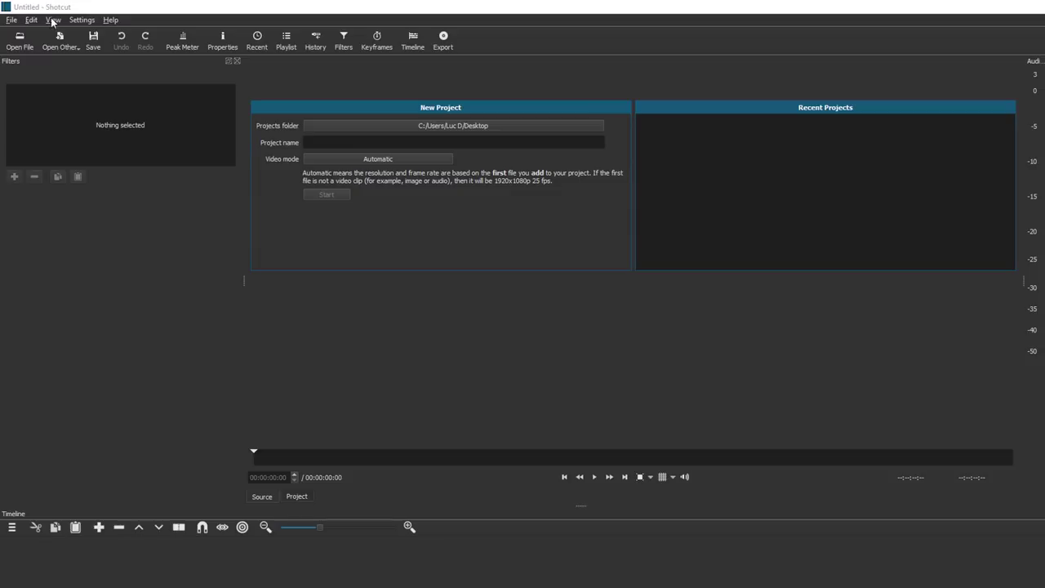
{"action": "left_click", "coordinate": [52, 21]}
{"action": "mouse_move", "coordinate": [63, 37]}
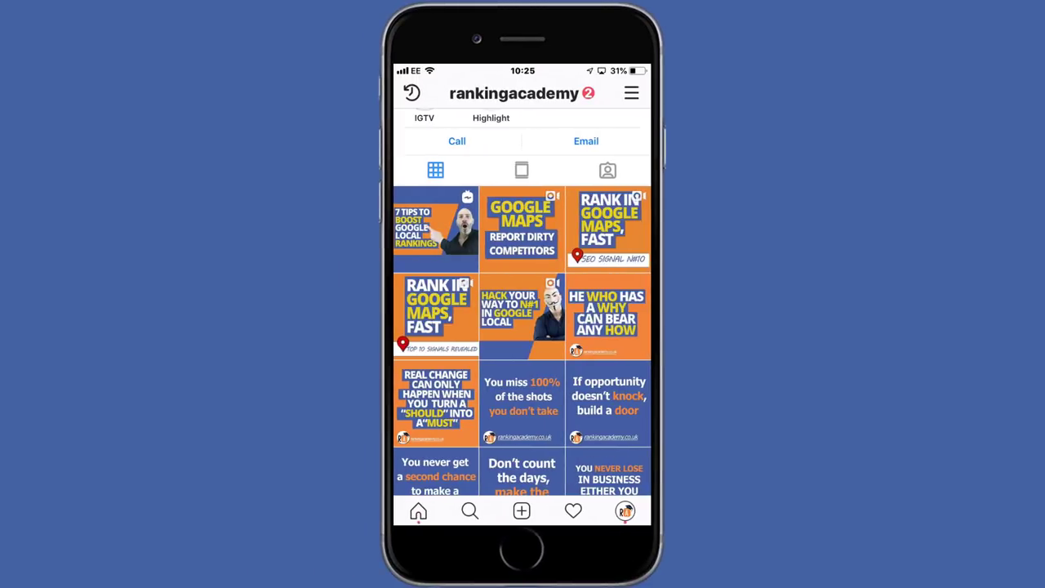
{"action": "left_click", "coordinate": [437, 229]}
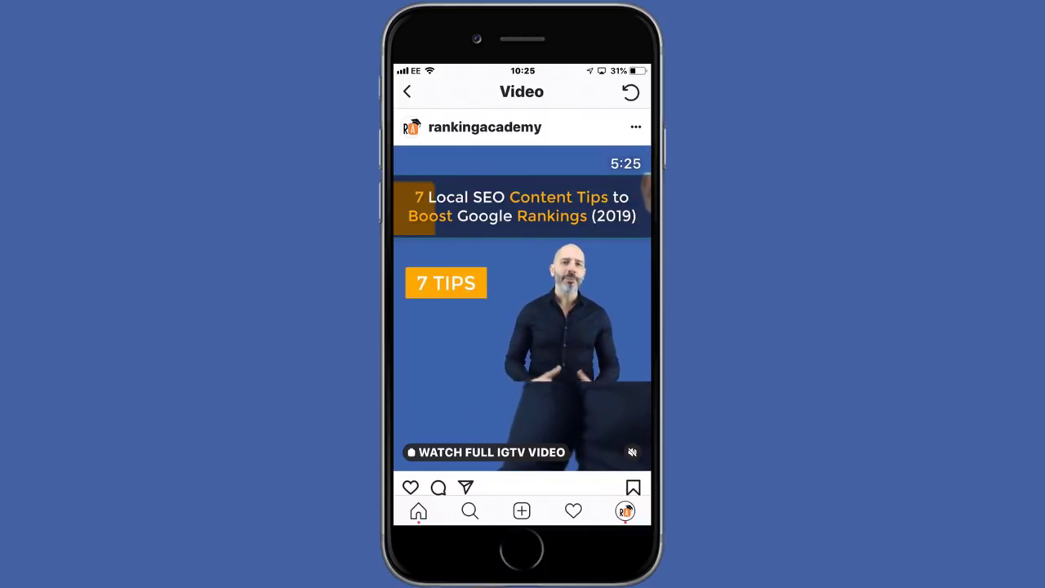
{"action": "left_click", "coordinate": [407, 91]}
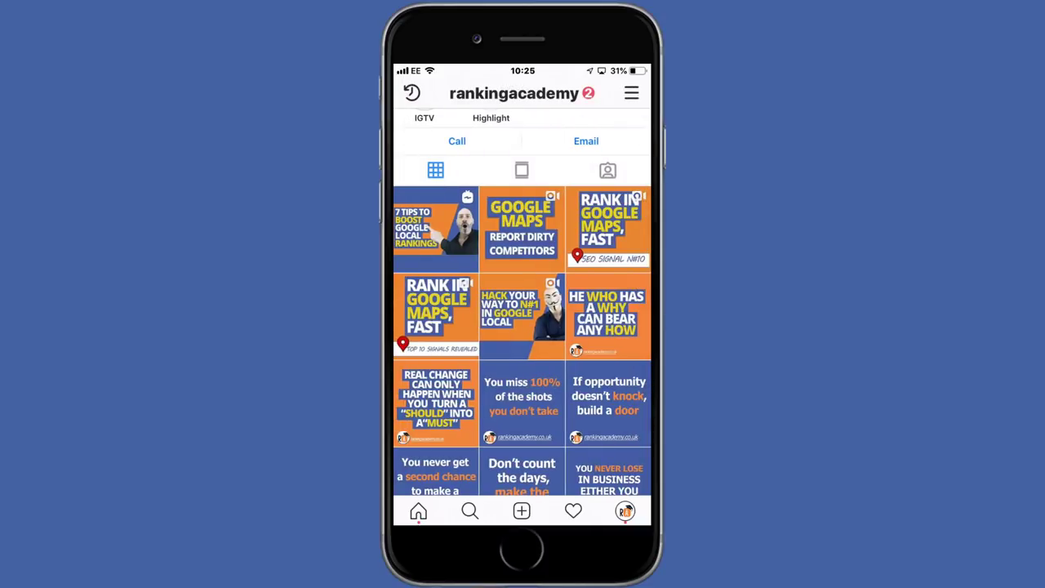
{"action": "left_click", "coordinate": [531, 245]}
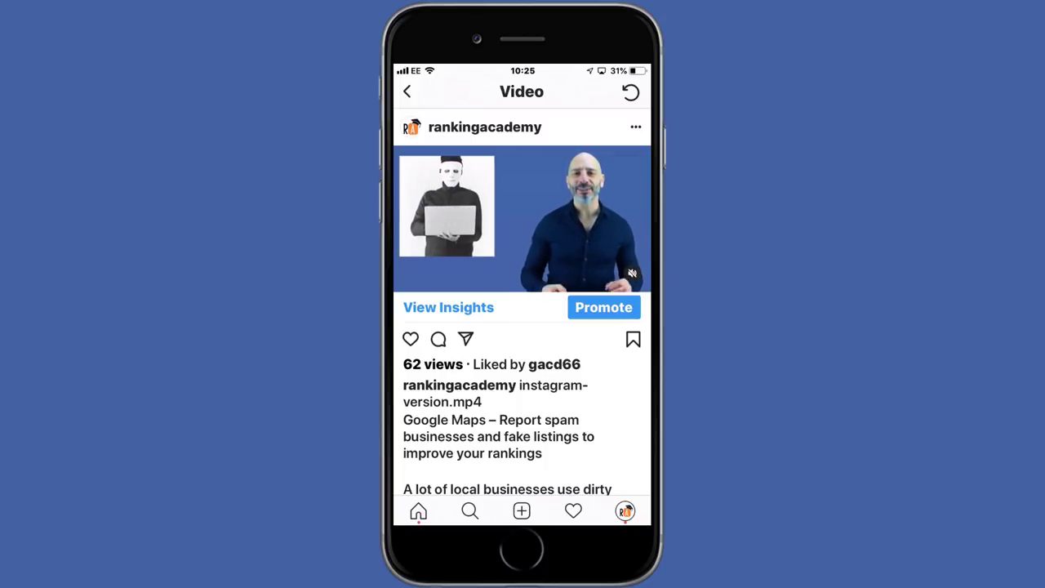
{"action": "left_click", "coordinate": [406, 91]}
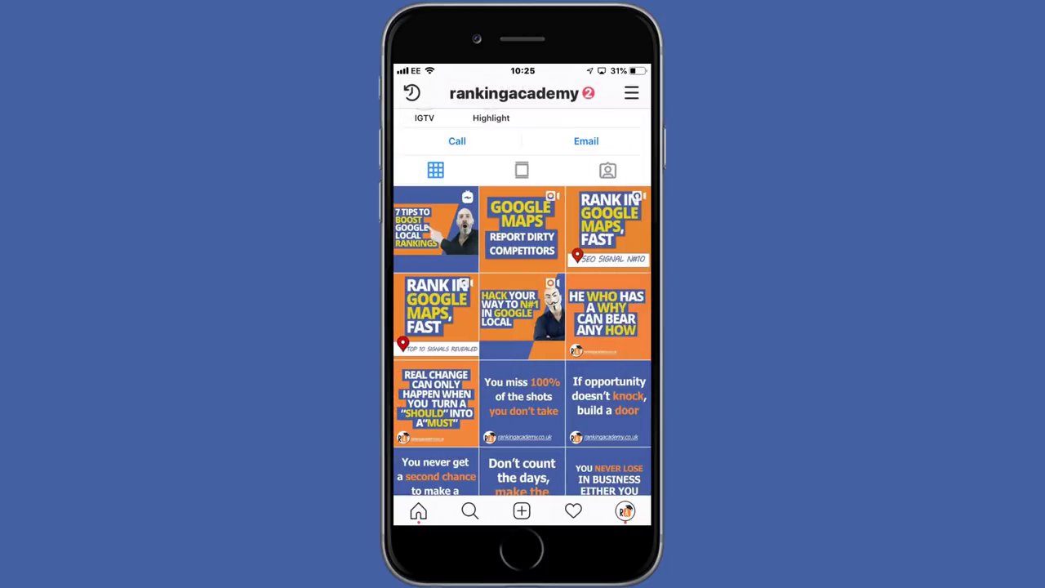
{"action": "left_click", "coordinate": [610, 228]}
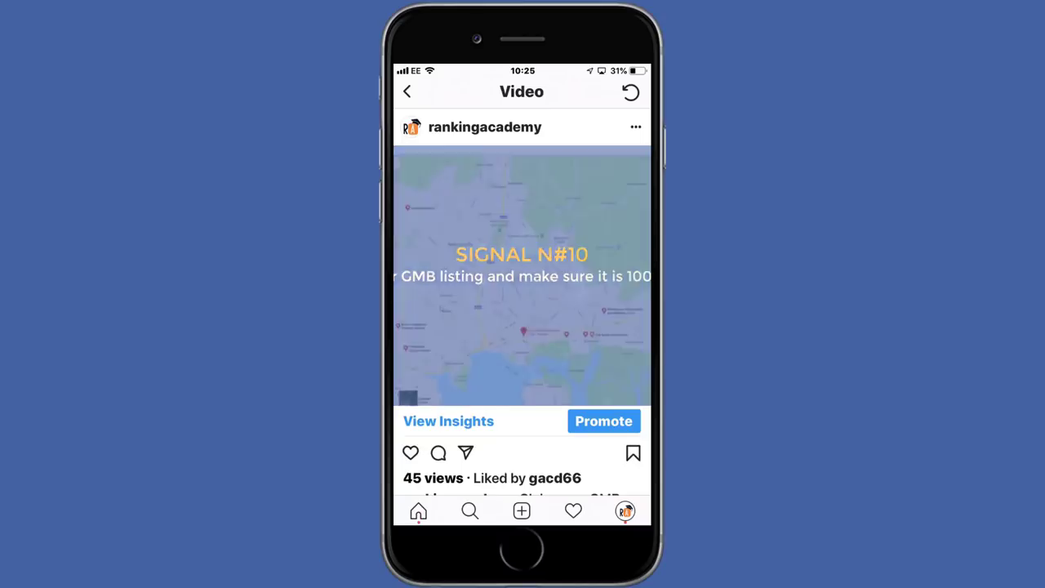
{"action": "left_click", "coordinate": [407, 92]}
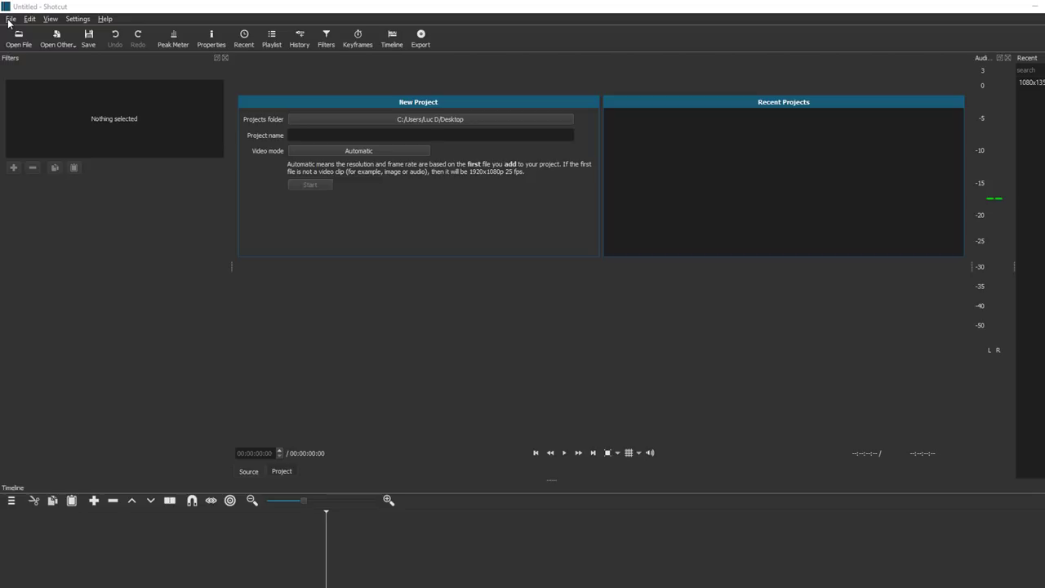
Step: Open the 1080x1350.mp4 video through File > Open File
{"action": "left_click", "coordinate": [10, 19]}
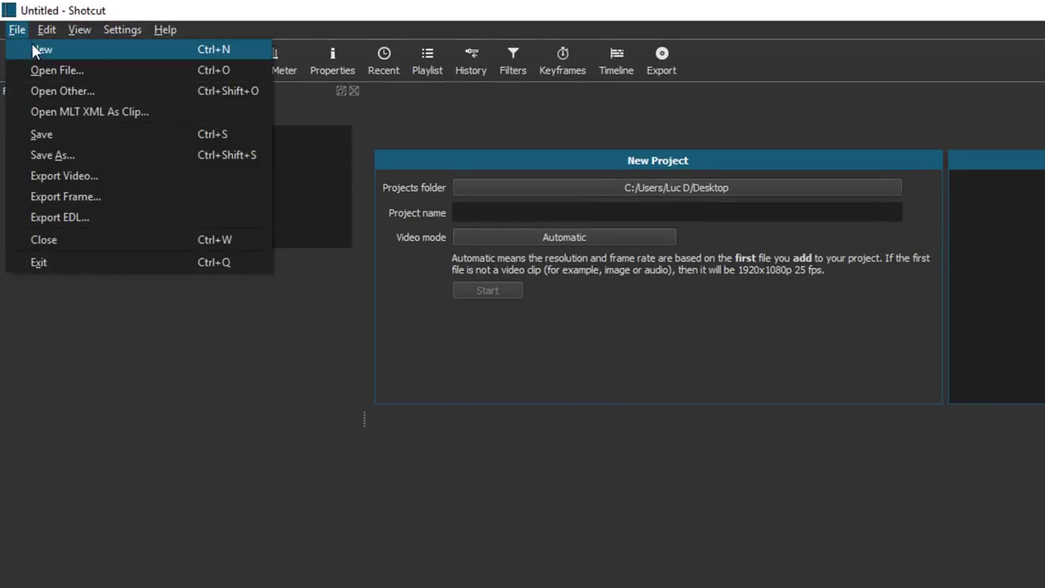
{"action": "left_click", "coordinate": [38, 70]}
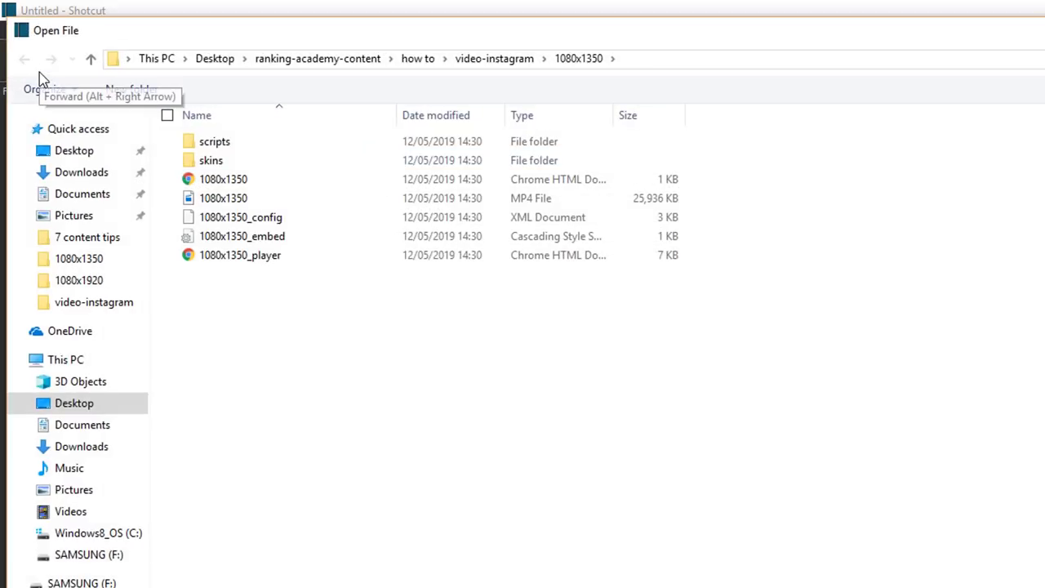
{"action": "left_click", "coordinate": [216, 199]}
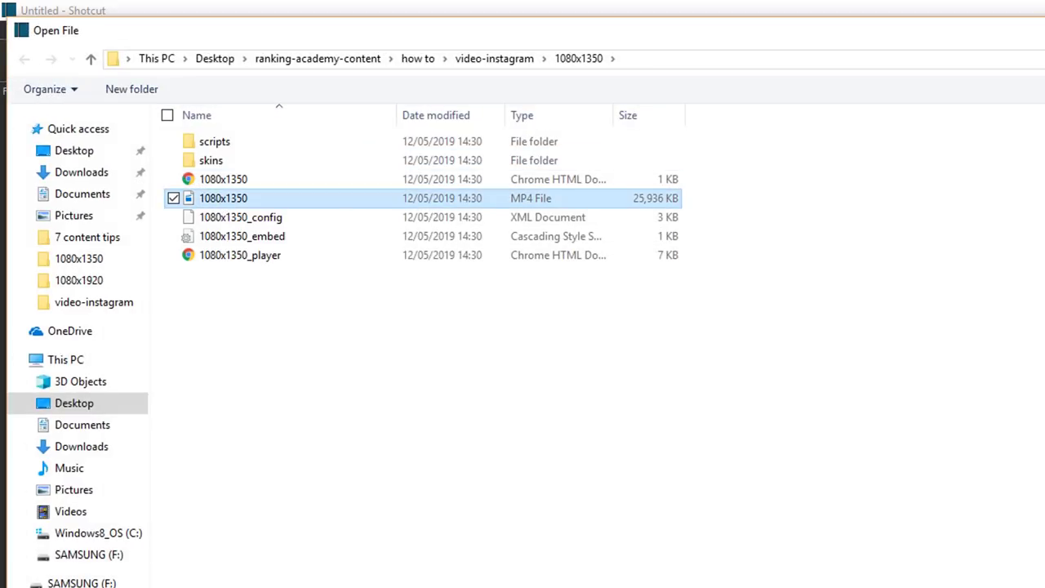
{"action": "key", "text": "Return"}
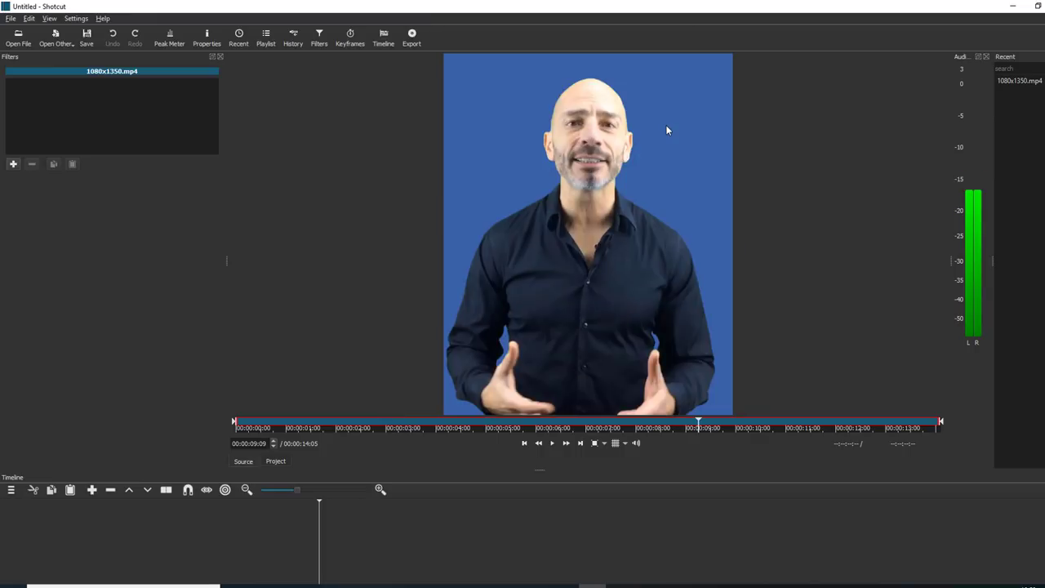
Step: Place 1080x1350.mp4 on the V1 track at 00:00:00, then scrub to 00:00:05:00 and play-check it
{"action": "left_click_drag", "start_coordinate": [668, 127], "coordinate": [96, 555]}
{"action": "left_click_drag", "start_coordinate": [524, 537], "coordinate": [266, 579]}
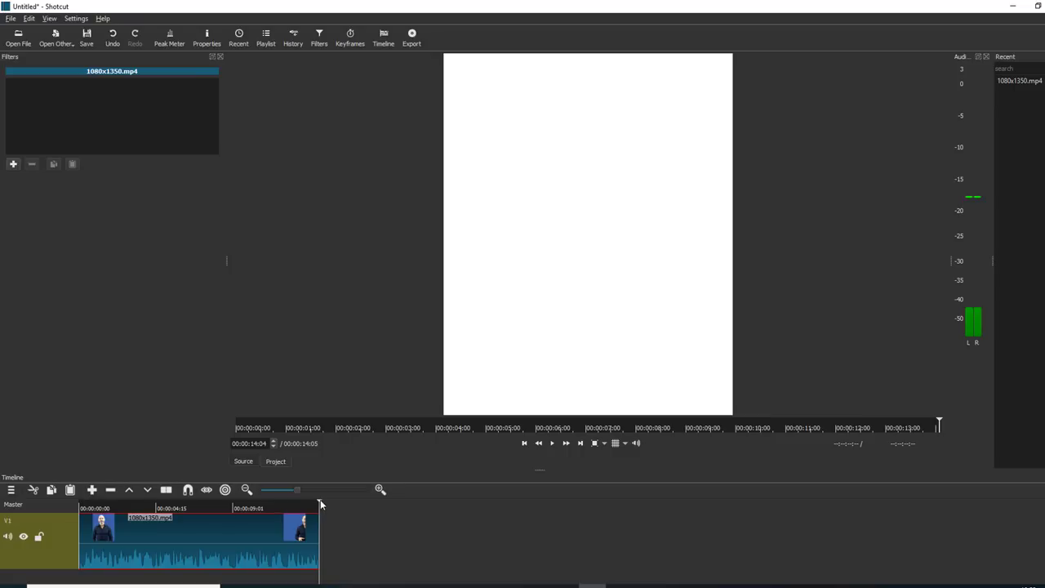
{"action": "left_click_drag", "start_coordinate": [320, 504], "coordinate": [170, 516]}
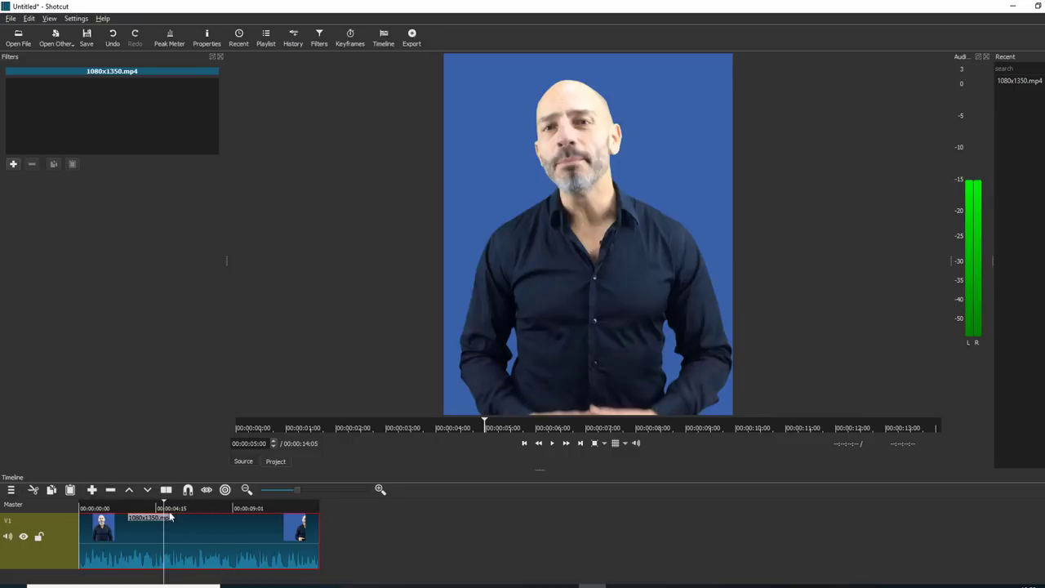
{"action": "left_click", "coordinate": [553, 443]}
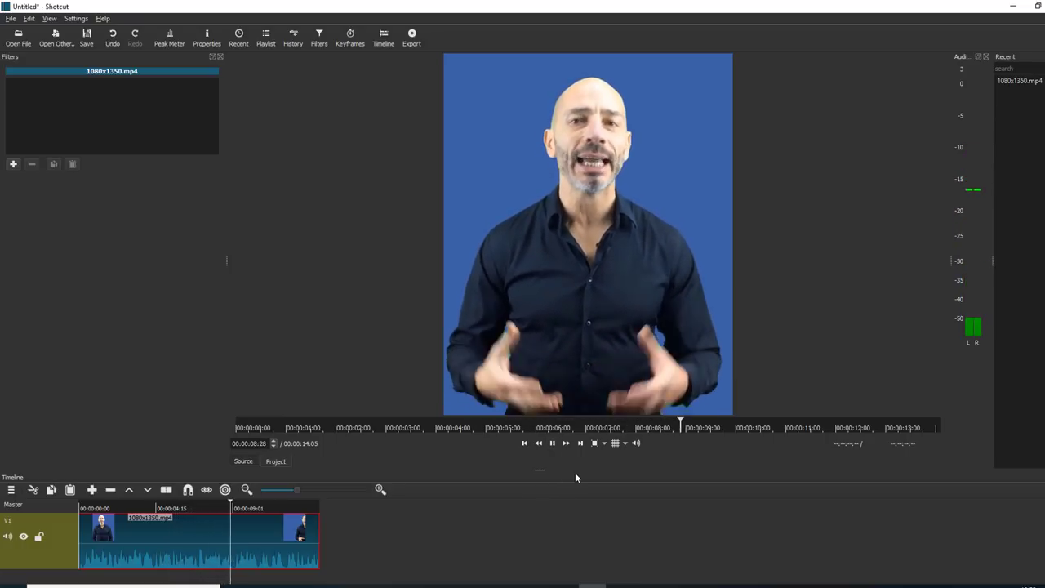
{"action": "left_click", "coordinate": [553, 445]}
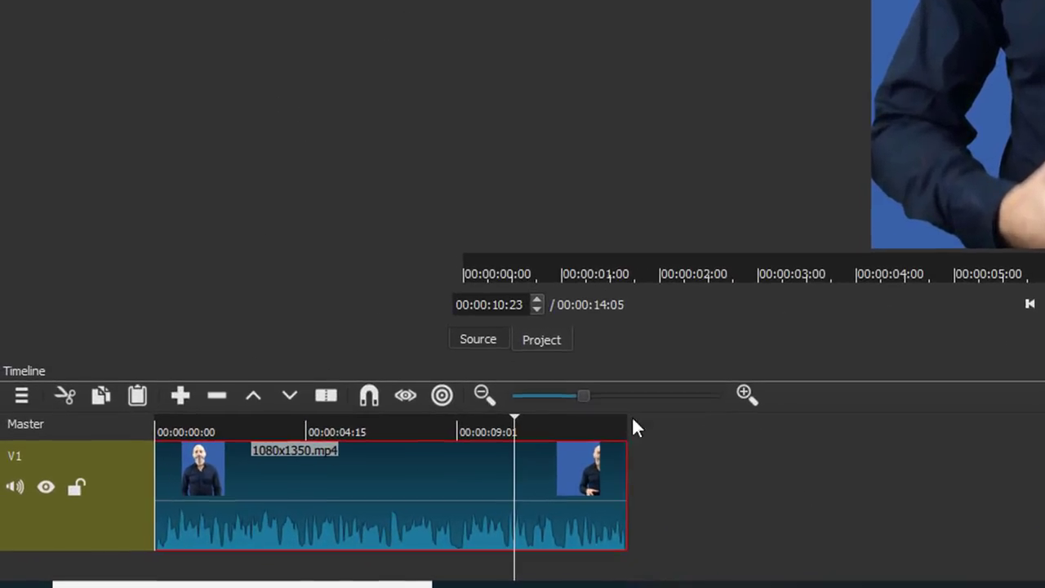
Step: Scrub to 00:00:12:04, then move the V1 clip 20 frames later (+00:00:20)
{"action": "left_click_drag", "start_coordinate": [515, 424], "coordinate": [651, 436]}
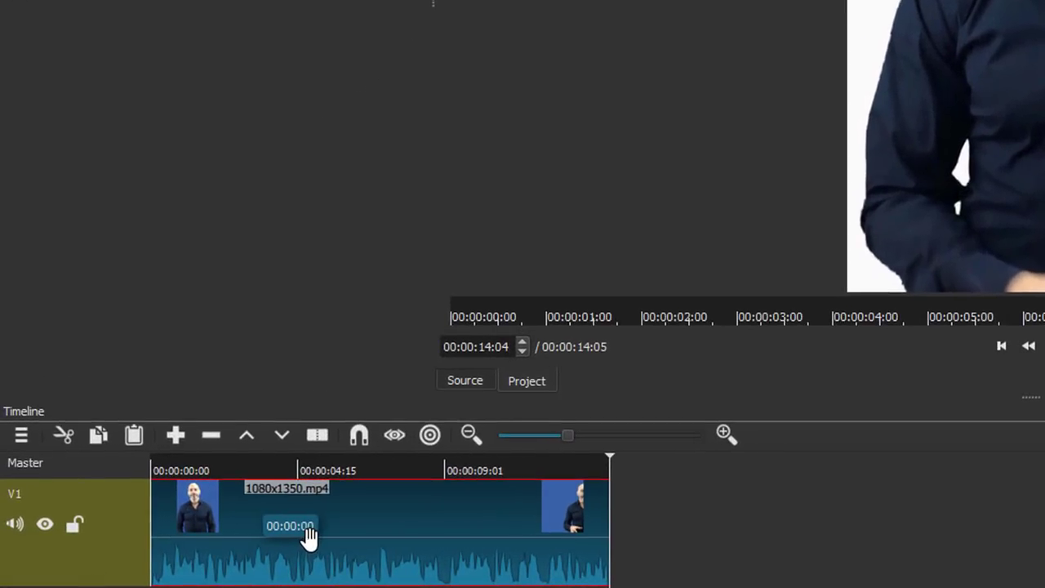
{"action": "left_click_drag", "start_coordinate": [315, 537], "coordinate": [345, 541]}
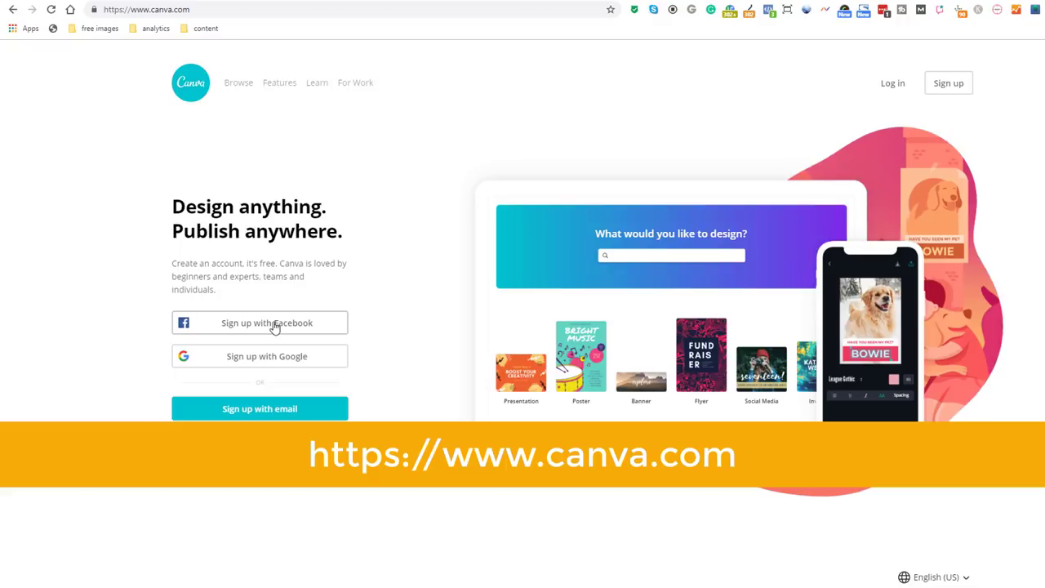
Step: Sign up with Facebook and fill a Facebook Post with the 'Happy Birthday, July Baby' template
{"action": "left_click", "coordinate": [274, 327]}
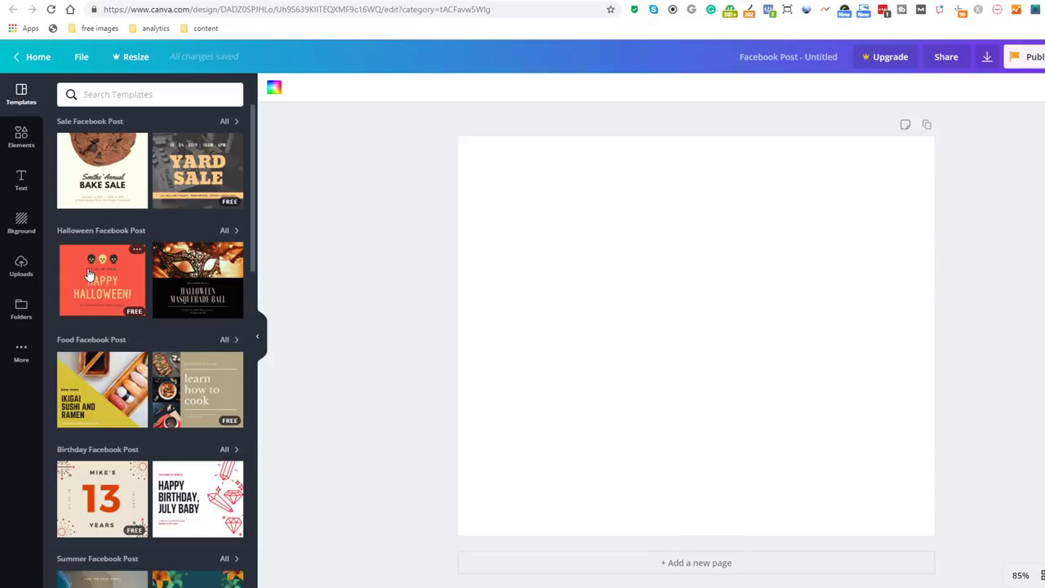
{"action": "left_click_drag", "start_coordinate": [90, 280], "coordinate": [641, 292]}
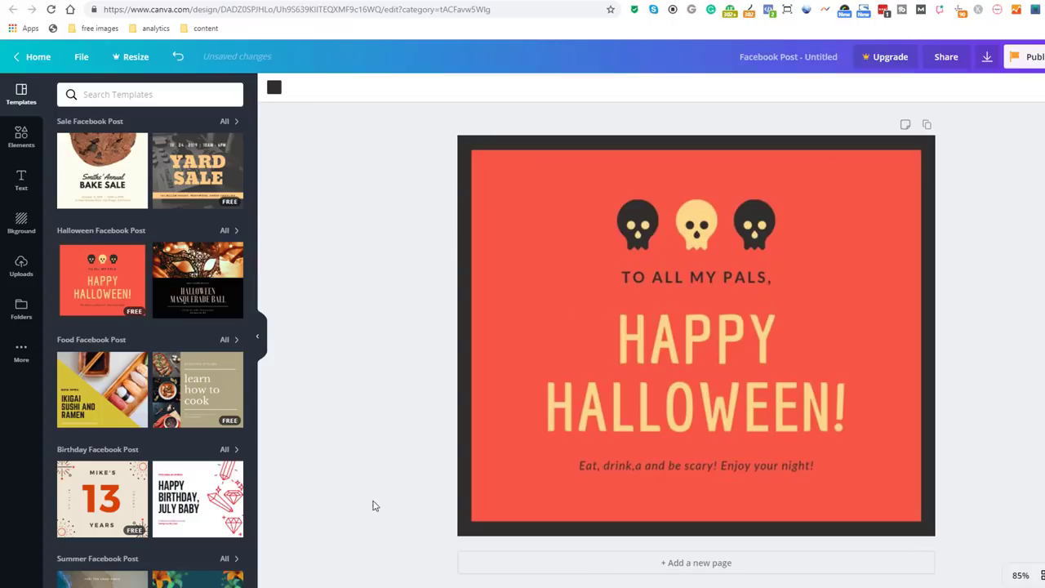
{"action": "left_click_drag", "start_coordinate": [185, 502], "coordinate": [653, 327]}
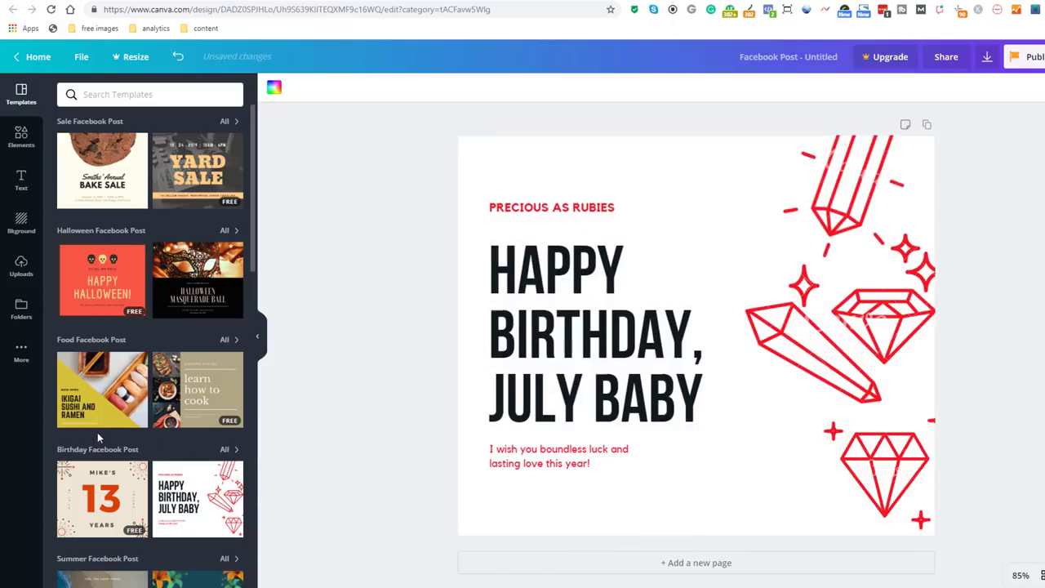
Step: Add the 'cold, smooth & tasty.' text combination over the diamonds and return to Canva home
{"action": "scroll", "coordinate": [97, 431], "scroll_direction": "down", "scroll_amount": 1}
{"action": "left_click", "coordinate": [21, 180]}
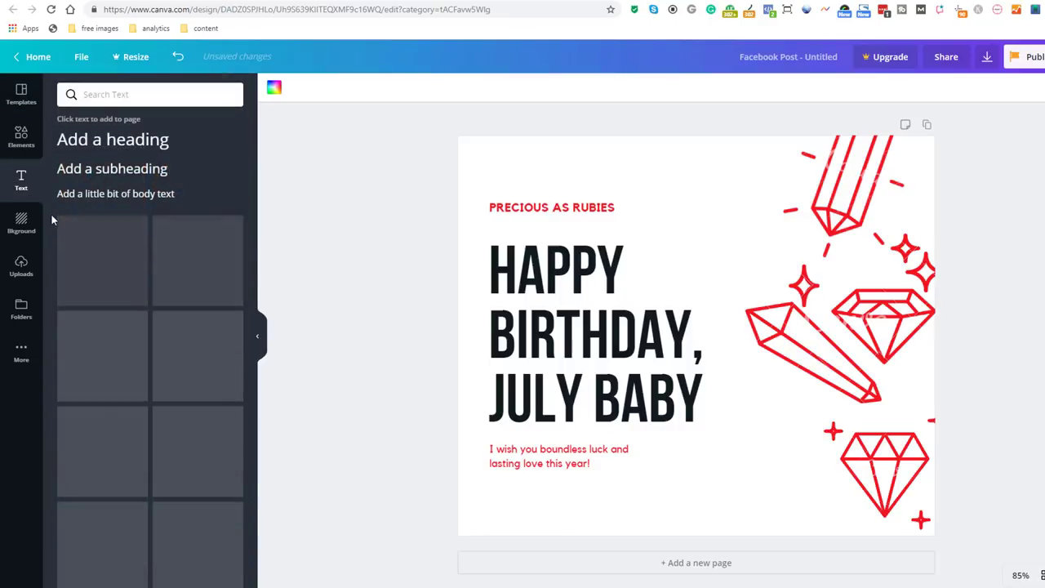
{"action": "left_click_drag", "start_coordinate": [94, 347], "coordinate": [576, 188]}
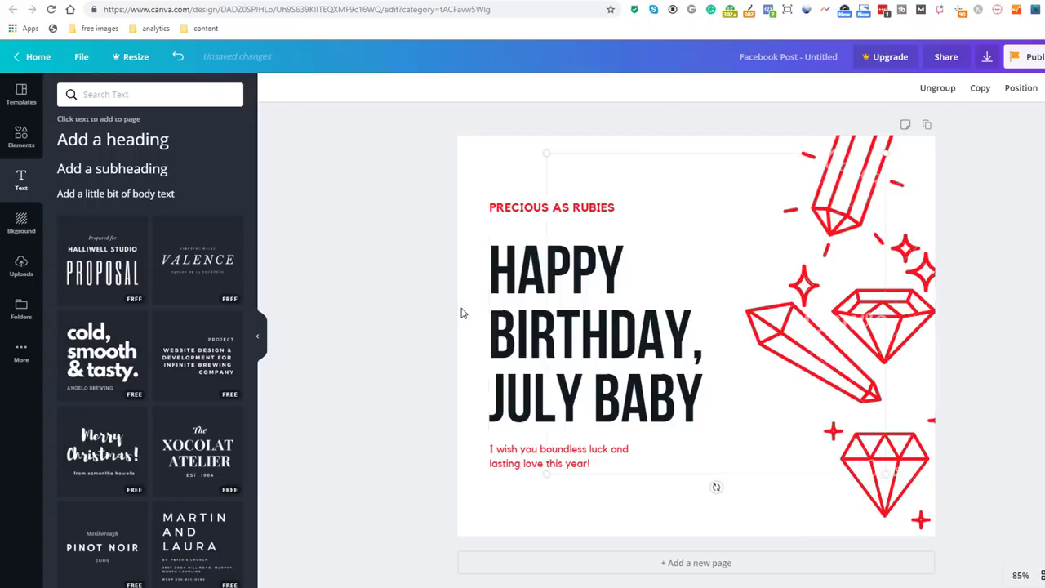
{"action": "left_click_drag", "start_coordinate": [667, 260], "coordinate": [798, 254]}
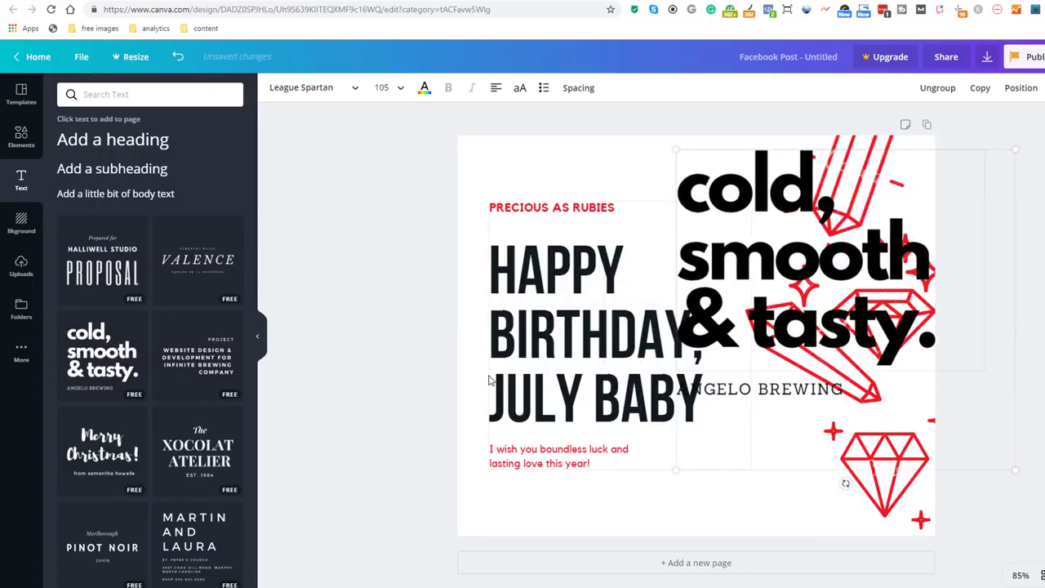
{"action": "left_click", "coordinate": [33, 57]}
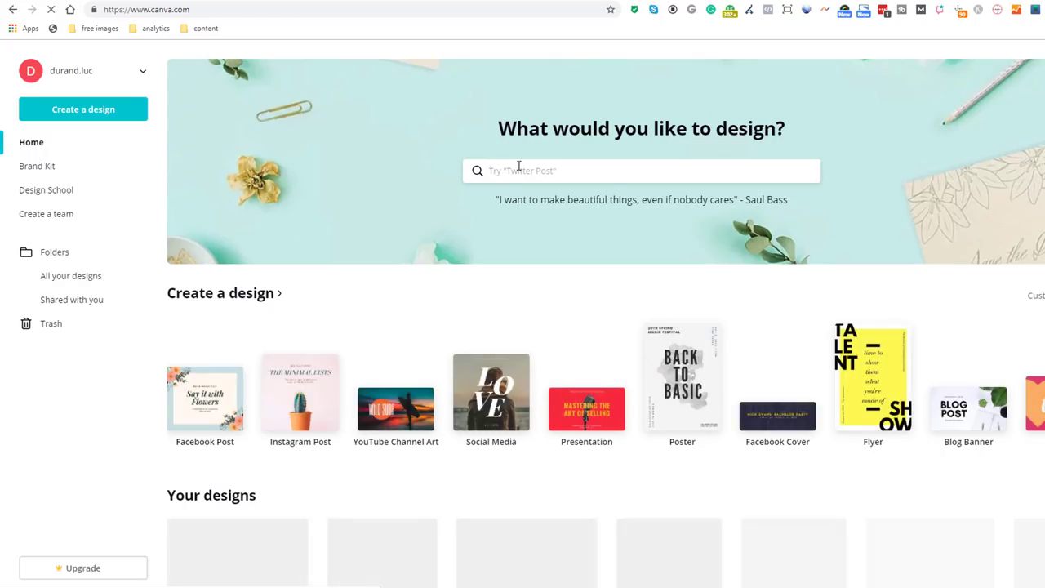
Step: Search Canva's design types for 'instagram'
{"action": "left_click", "coordinate": [519, 168]}
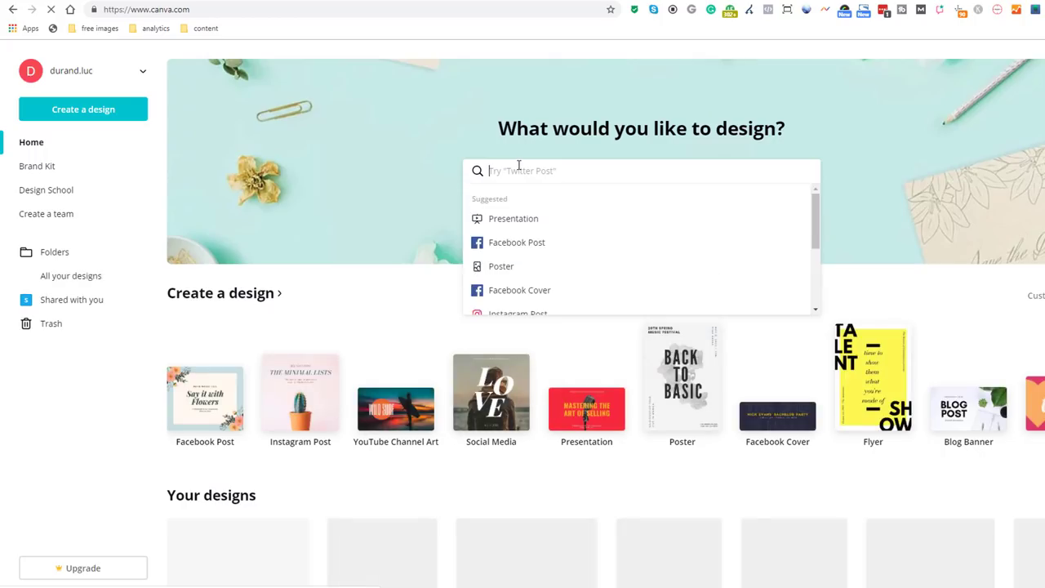
{"action": "type", "text": "instagra"}
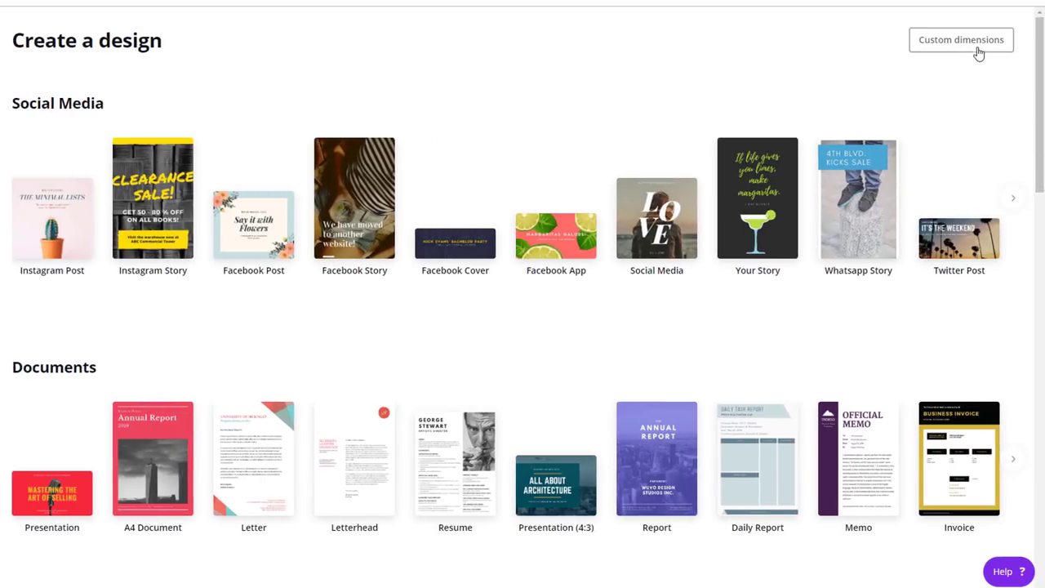
Step: Create a custom-size design of 1080 × 1350 px
{"action": "left_click", "coordinate": [988, 45]}
{"action": "type", "text": "1080"}
{"action": "left_click", "coordinate": [935, 77]}
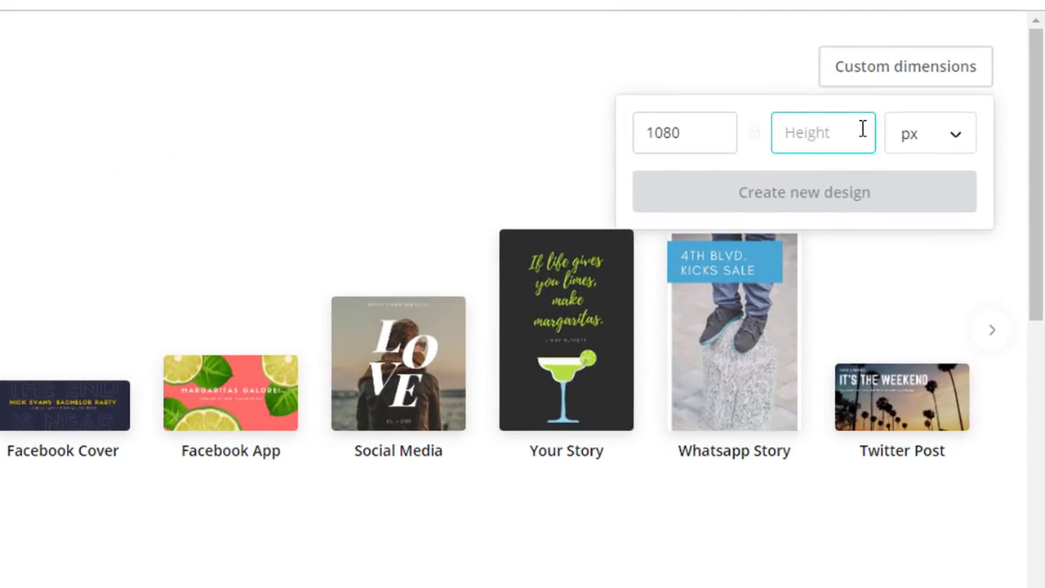
{"action": "type", "text": "1350"}
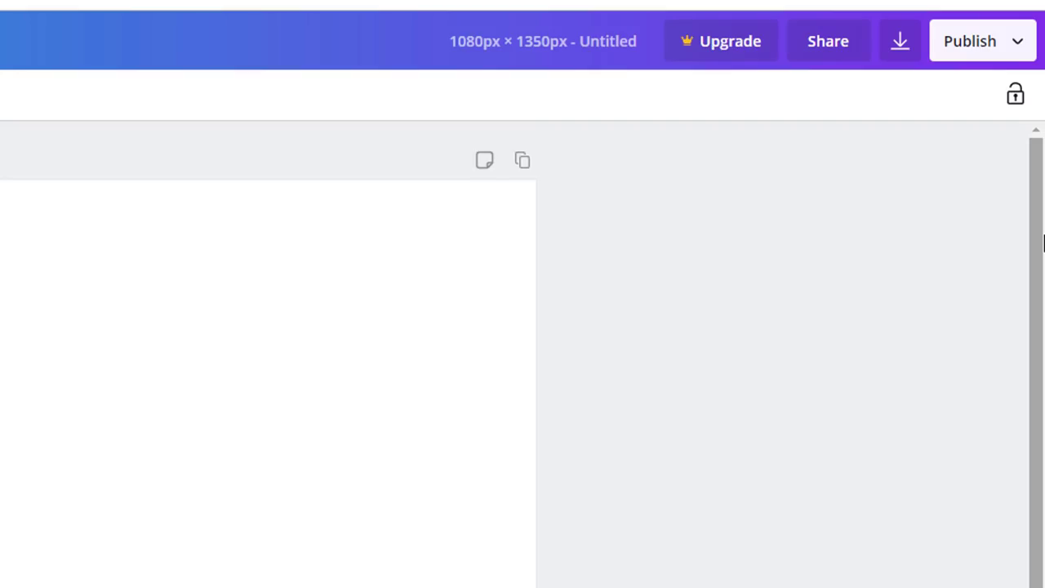
Step: Rename the new design to '1080x1350' by pasting it into the title
{"action": "left_click", "coordinate": [629, 45]}
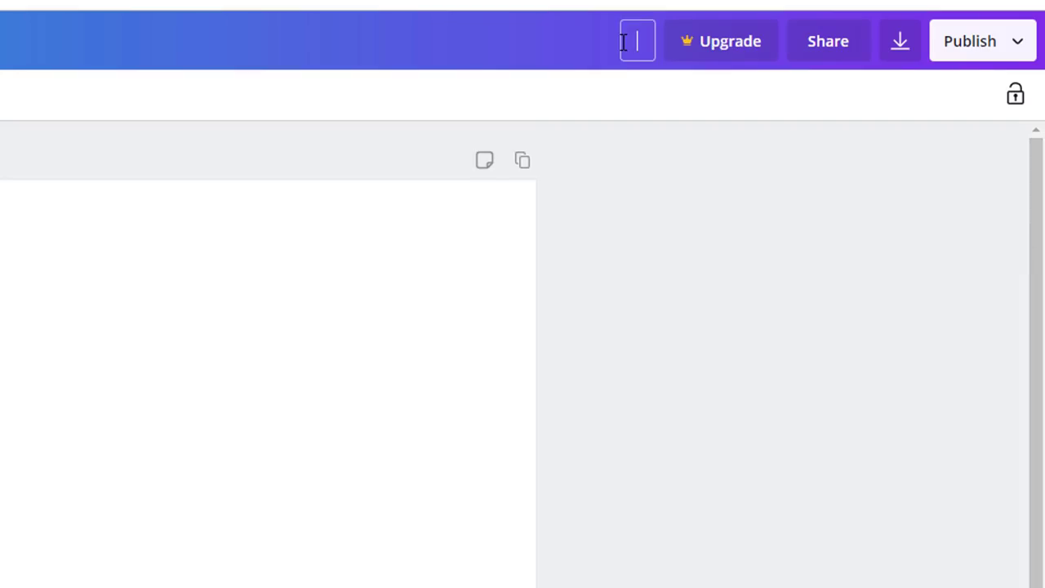
{"action": "right_click", "coordinate": [625, 49]}
{"action": "left_click", "coordinate": [688, 204]}
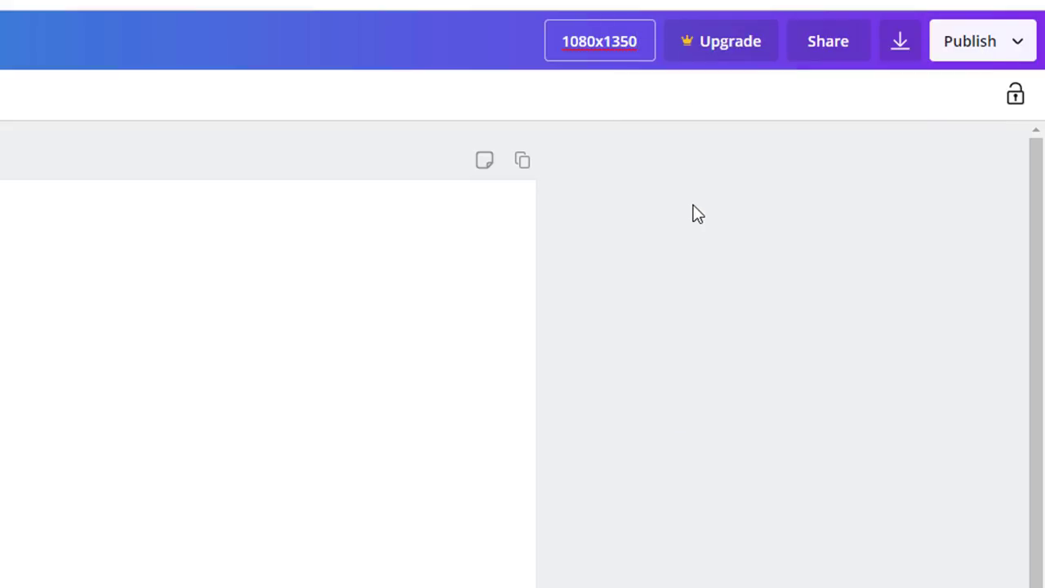
{"action": "left_click", "coordinate": [753, 250]}
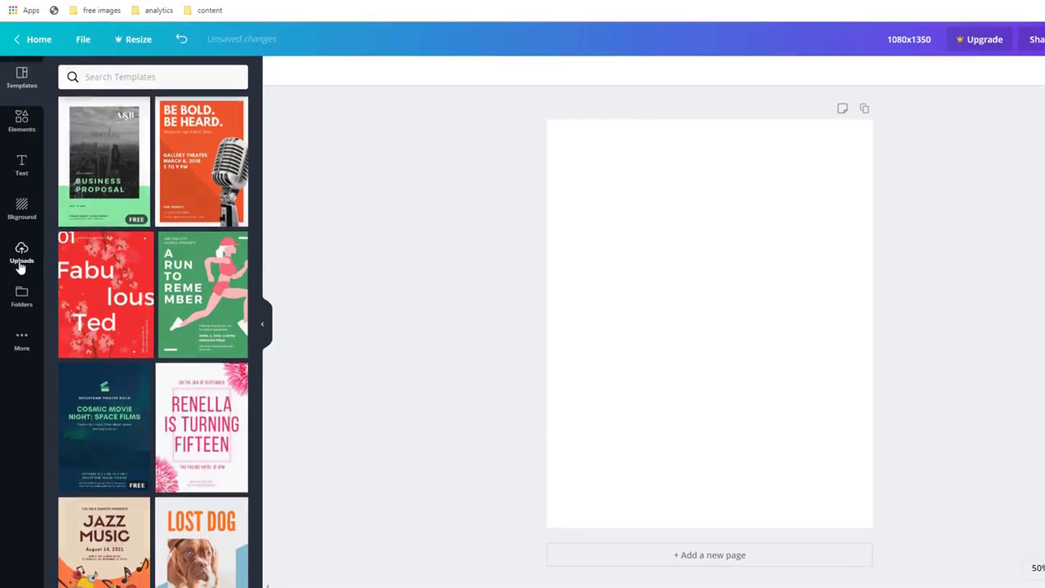
Step: Upload the 1080-1350-portrait image from the computer into Canva
{"action": "left_click", "coordinate": [20, 261]}
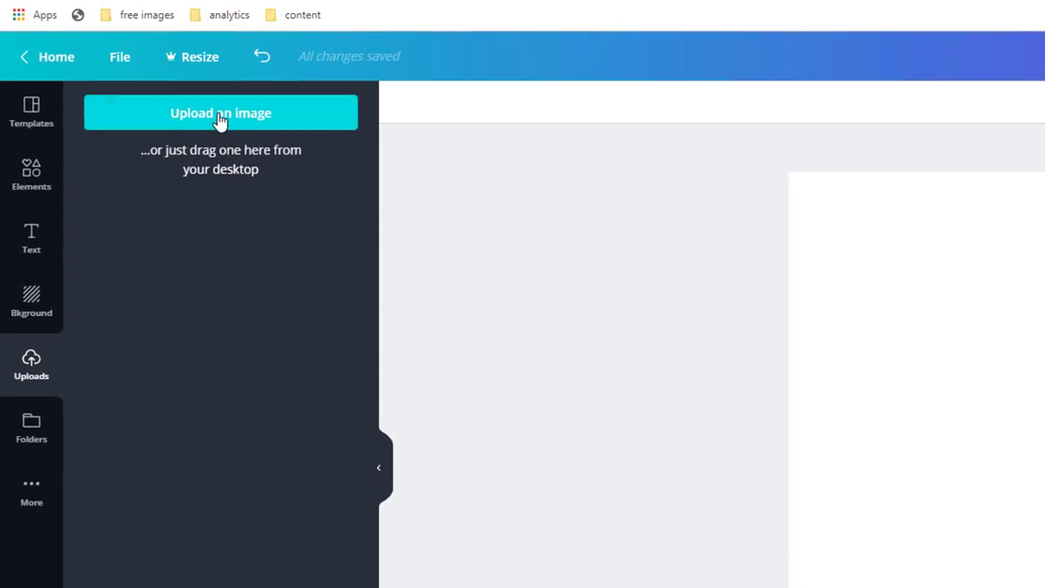
{"action": "left_click", "coordinate": [219, 121]}
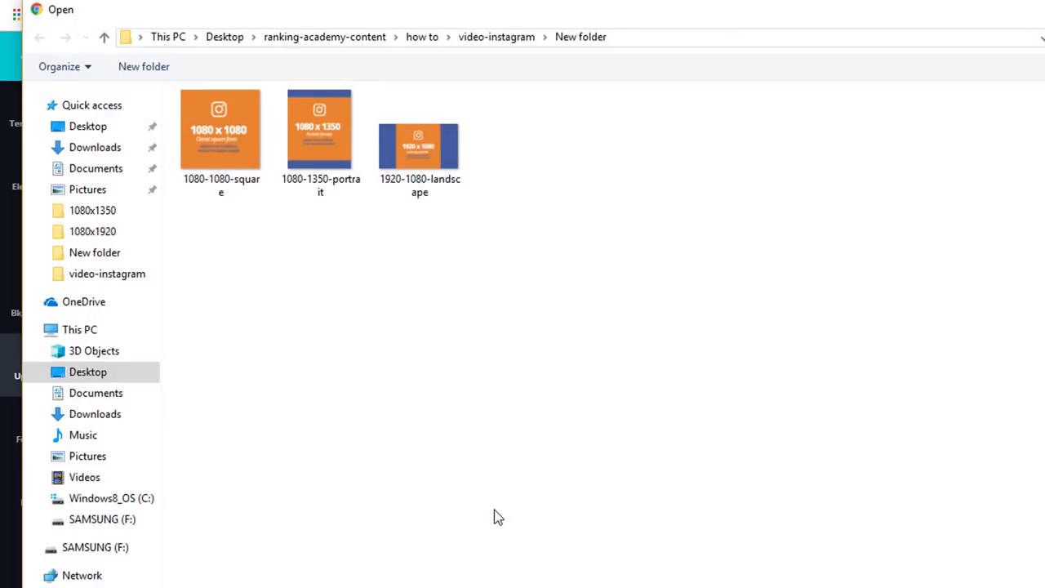
{"action": "left_click", "coordinate": [323, 151]}
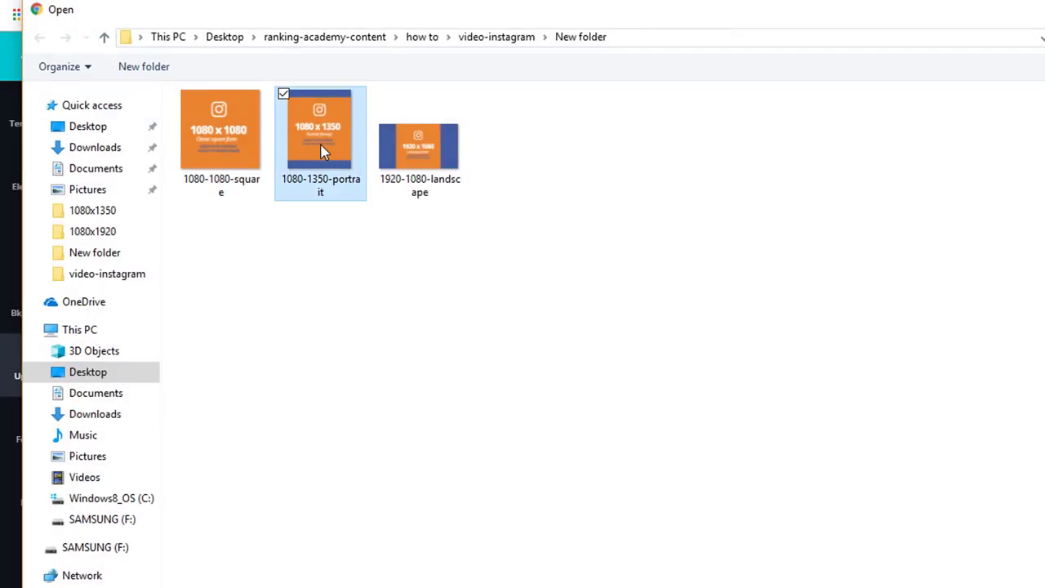
{"action": "double_click", "coordinate": [320, 139]}
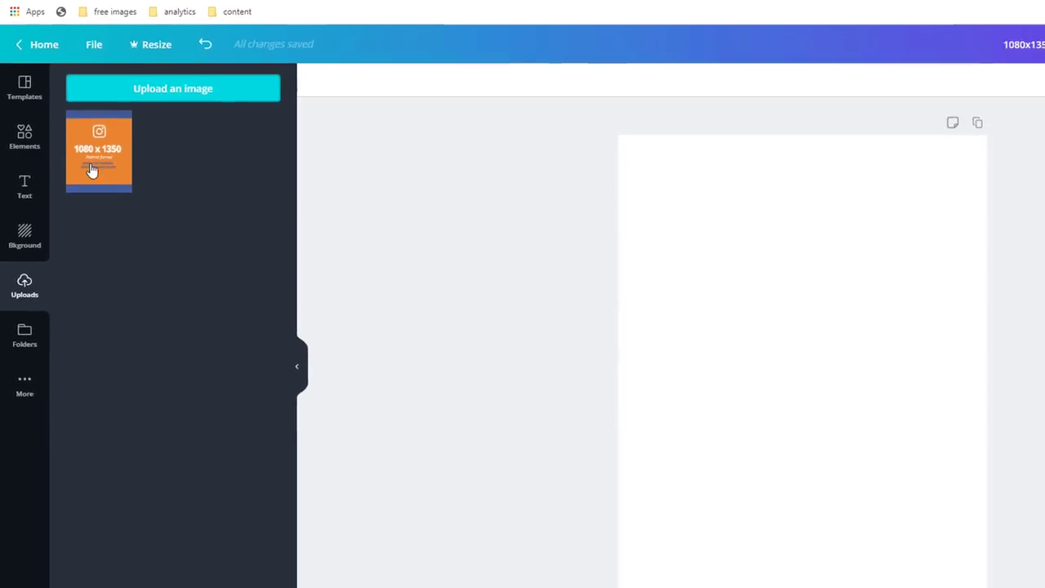
Step: Place the portrait template on the page's top-left corner and start enlarging it
{"action": "left_click_drag", "start_coordinate": [92, 169], "coordinate": [689, 235]}
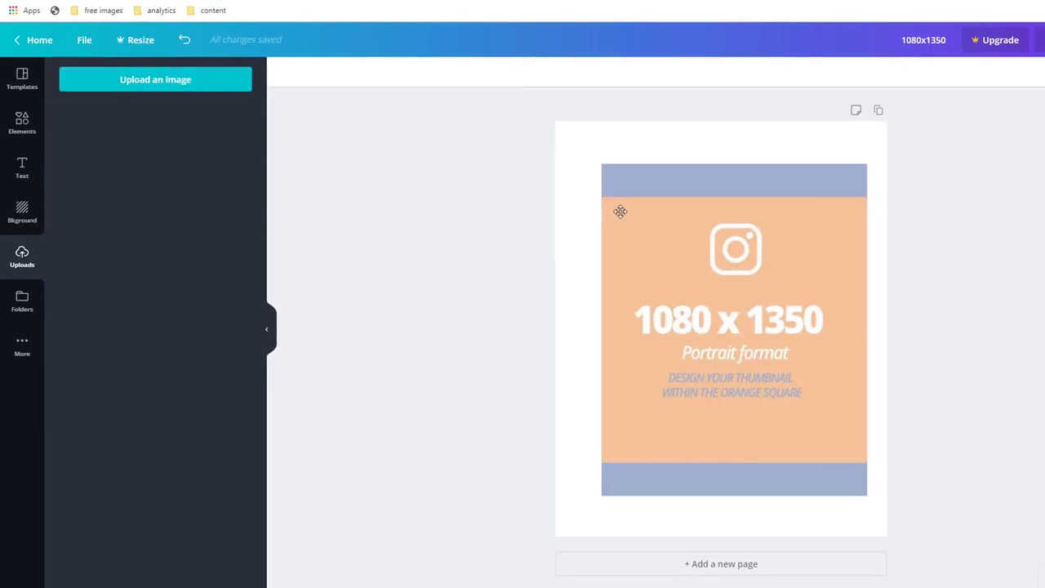
{"action": "left_click_drag", "start_coordinate": [620, 211], "coordinate": [593, 215]}
{"action": "left_click_drag", "start_coordinate": [822, 452], "coordinate": [845, 550]}
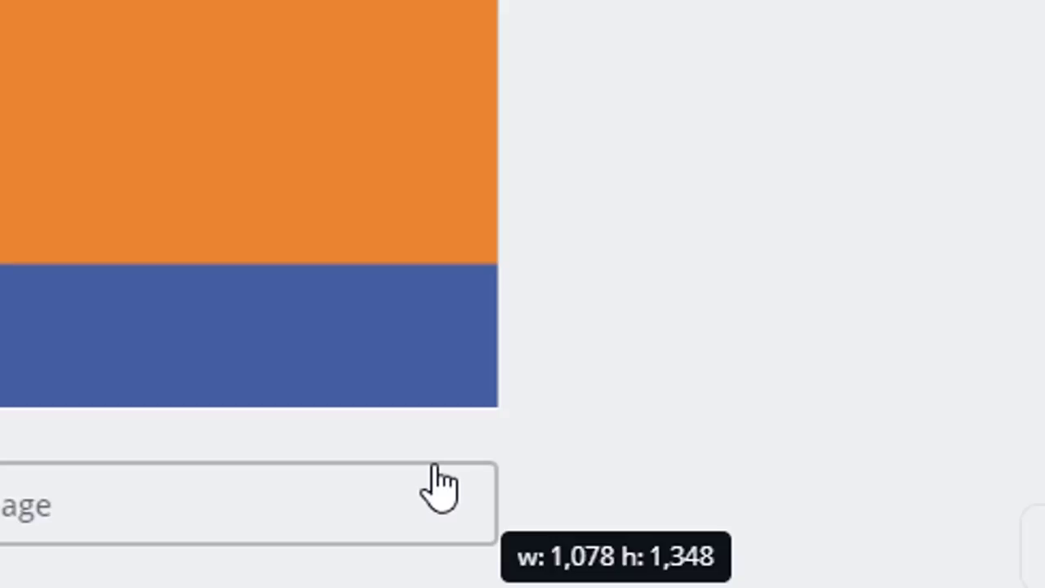
Step: Fill and lock the template, then add a page-wide black-and-white handshake photo
{"action": "left_click_drag", "start_coordinate": [437, 471], "coordinate": [434, 471]}
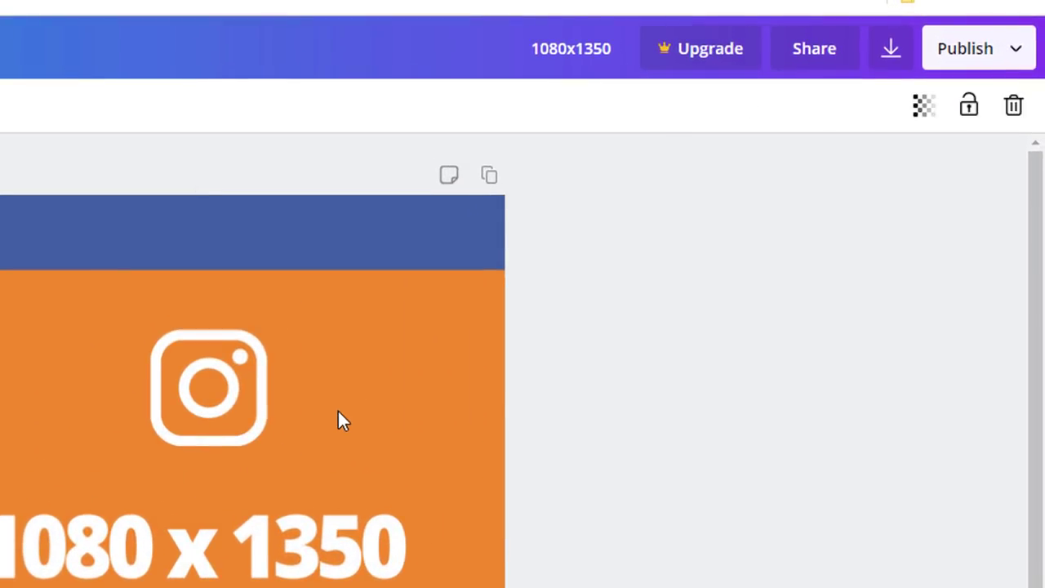
{"action": "left_click", "coordinate": [970, 107]}
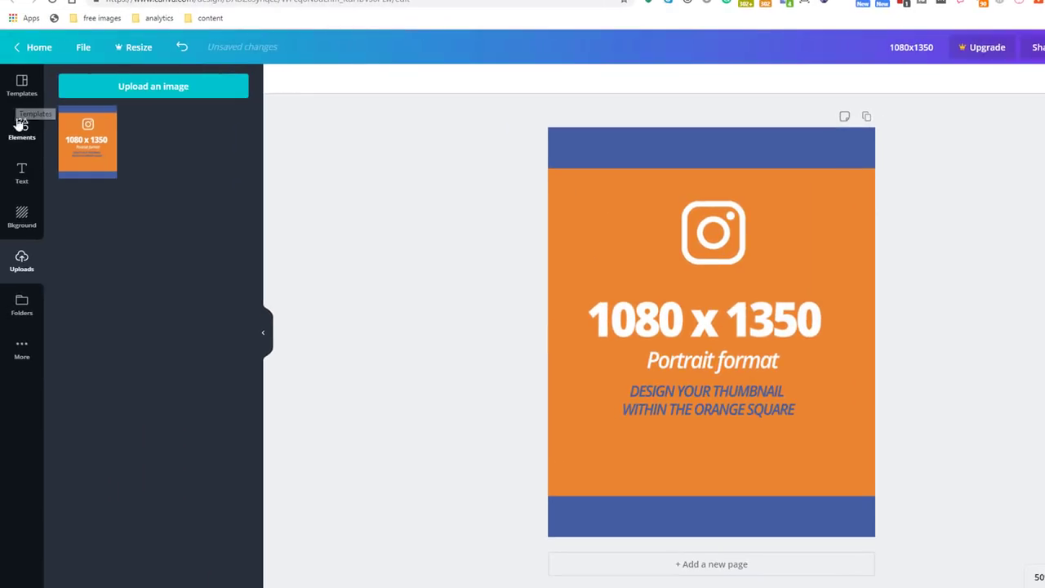
{"action": "left_click", "coordinate": [20, 125]}
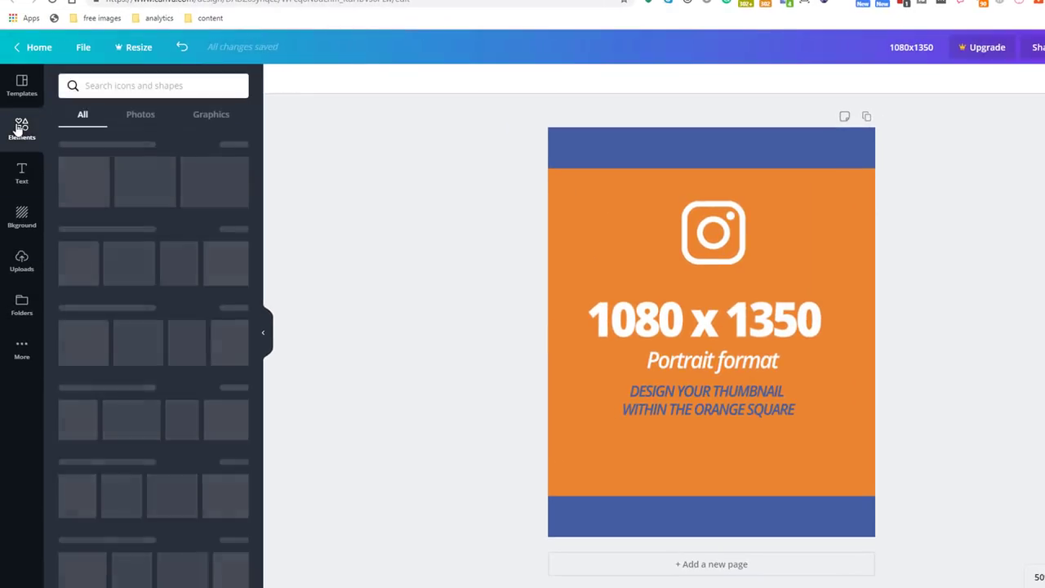
{"action": "left_click_drag", "start_coordinate": [147, 174], "coordinate": [624, 280]}
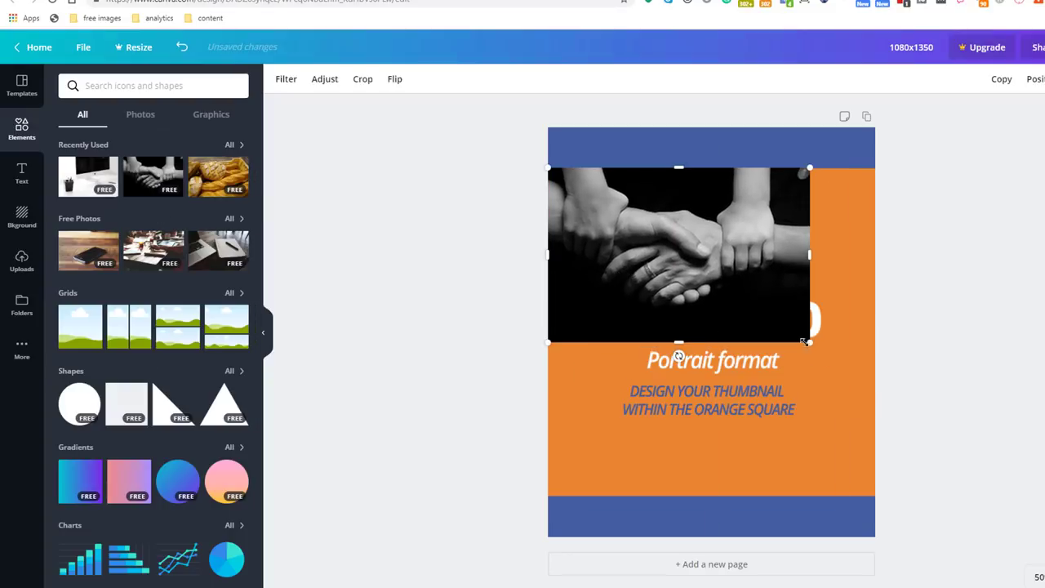
{"action": "left_click_drag", "start_coordinate": [810, 346], "coordinate": [874, 385]}
Step: Add a grey square reshaped into a band reaching the page's right edge
{"action": "left_click_drag", "start_coordinate": [117, 410], "coordinate": [613, 457]}
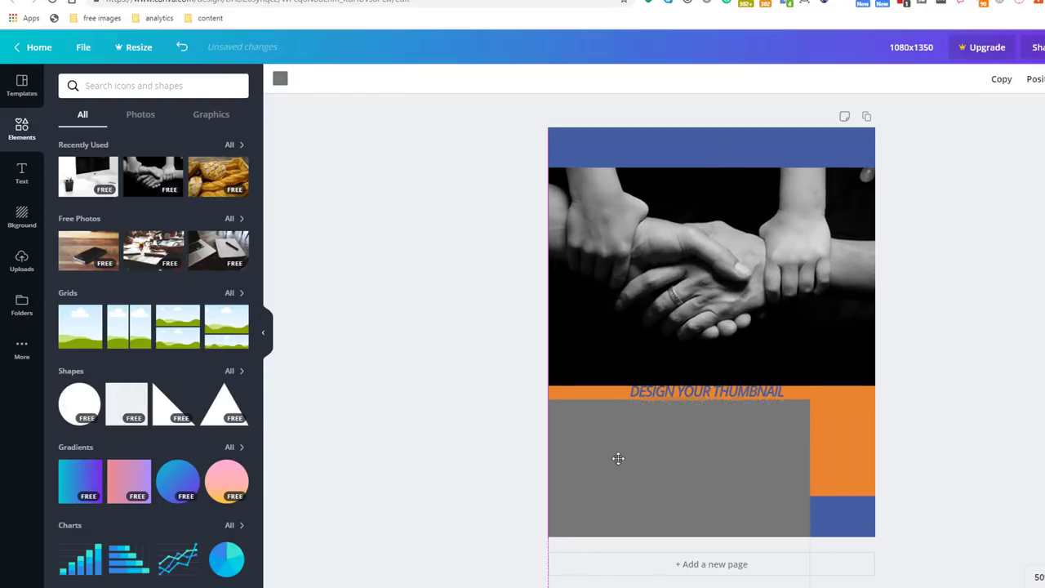
{"action": "left_click_drag", "start_coordinate": [679, 587], "coordinate": [666, 487]}
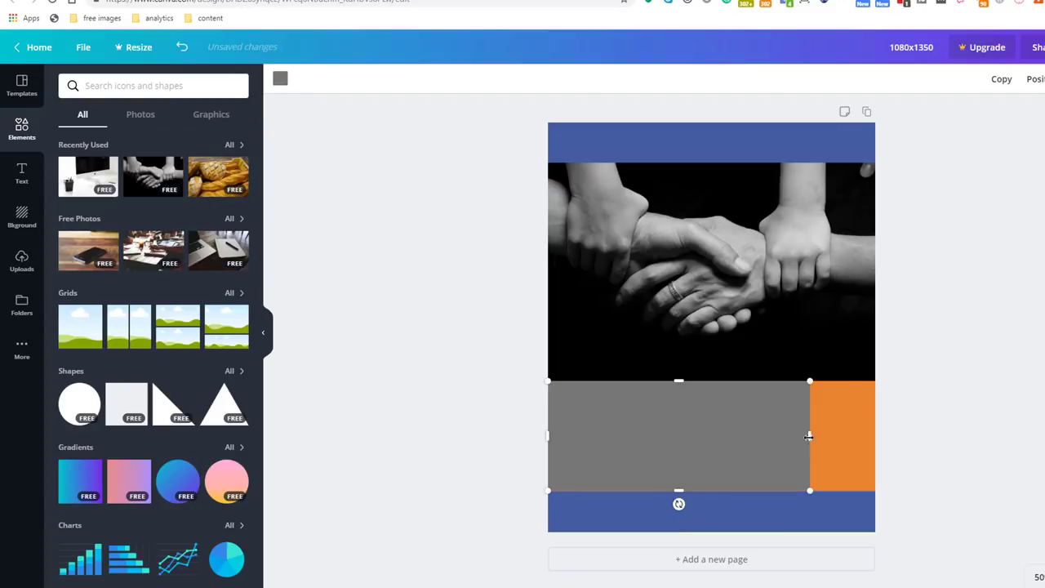
{"action": "left_click_drag", "start_coordinate": [809, 435], "coordinate": [877, 432]}
{"action": "left_click", "coordinate": [416, 341]}
Step: Add a text template reading 'THUMBNAIL TEST' on the grey band at font size 32
{"action": "left_click", "coordinate": [22, 173]}
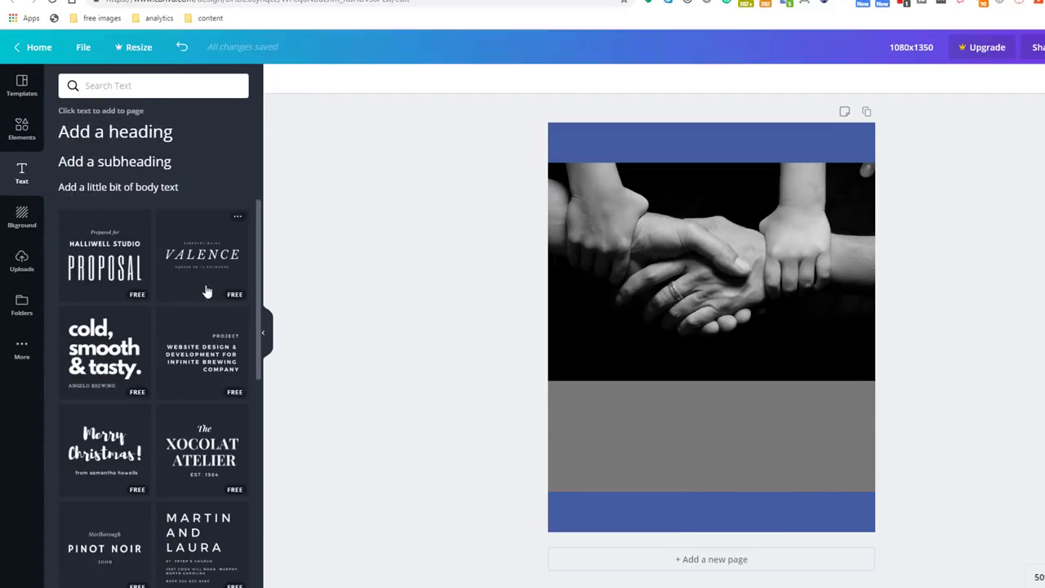
{"action": "left_click_drag", "start_coordinate": [196, 261], "coordinate": [668, 463]}
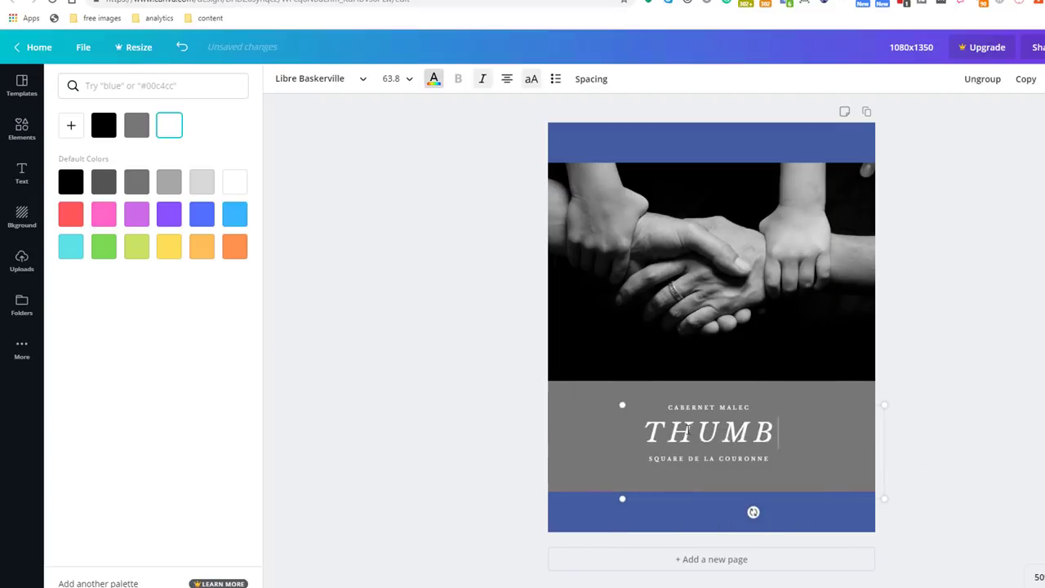
{"action": "type", "text": "NAIL TEST"}
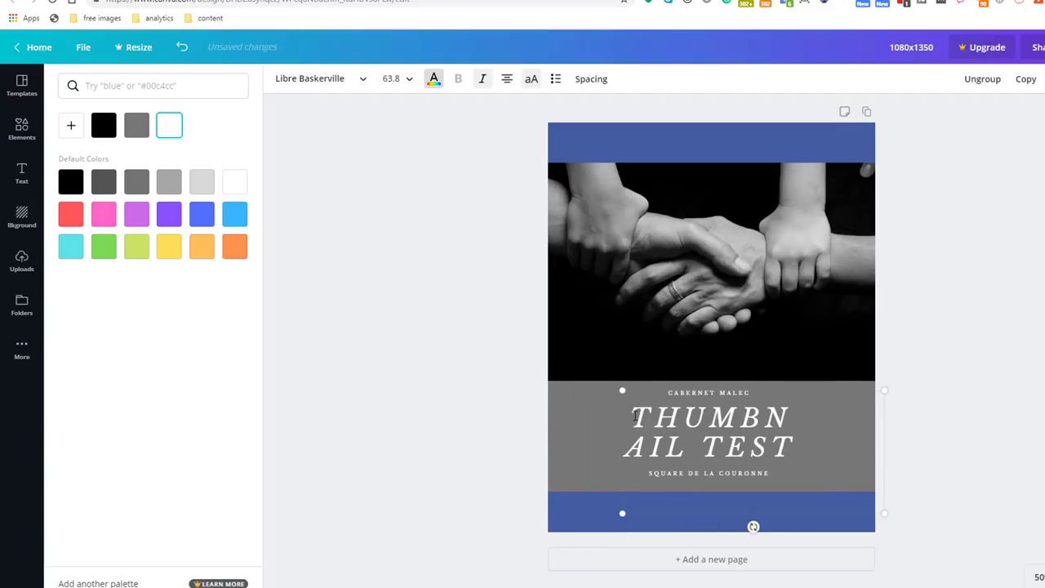
{"action": "key", "text": "ctrl+a"}
{"action": "left_click", "coordinate": [411, 82]}
{"action": "left_click", "coordinate": [393, 318]}
{"action": "left_click", "coordinate": [409, 79]}
{"action": "type", "text": "32"}
{"action": "key", "text": "Return"}
{"action": "left_click", "coordinate": [380, 256]}
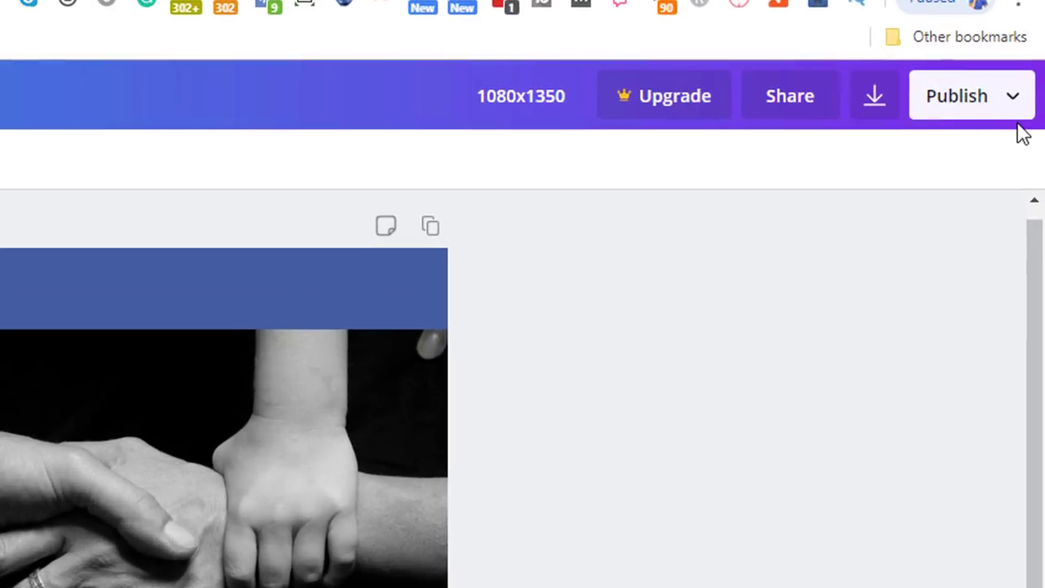
Step: Download the 1080x1350 design as a PNG via Publish > Download
{"action": "left_click", "coordinate": [1019, 110]}
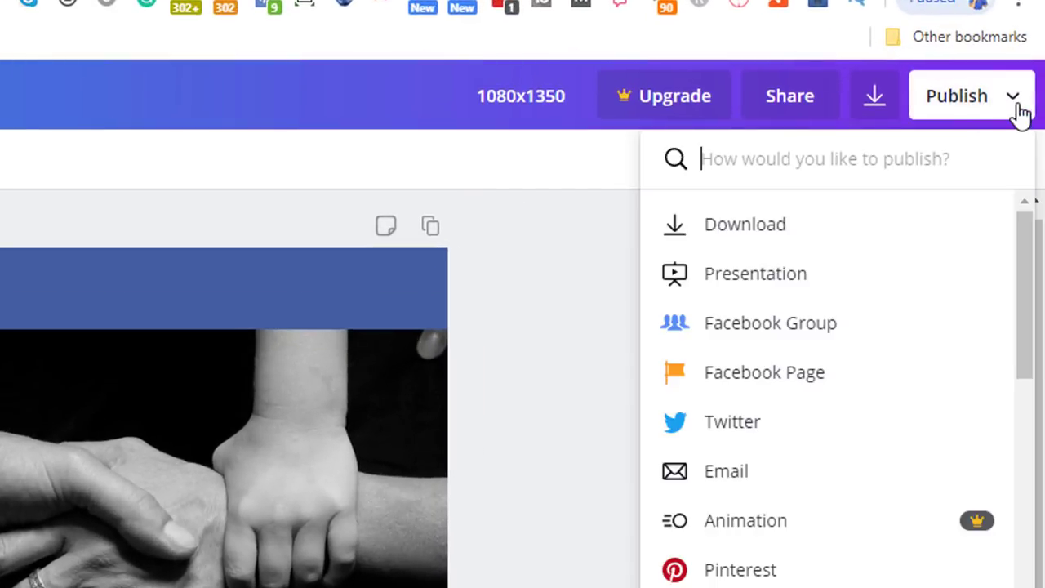
{"action": "left_click", "coordinate": [789, 236]}
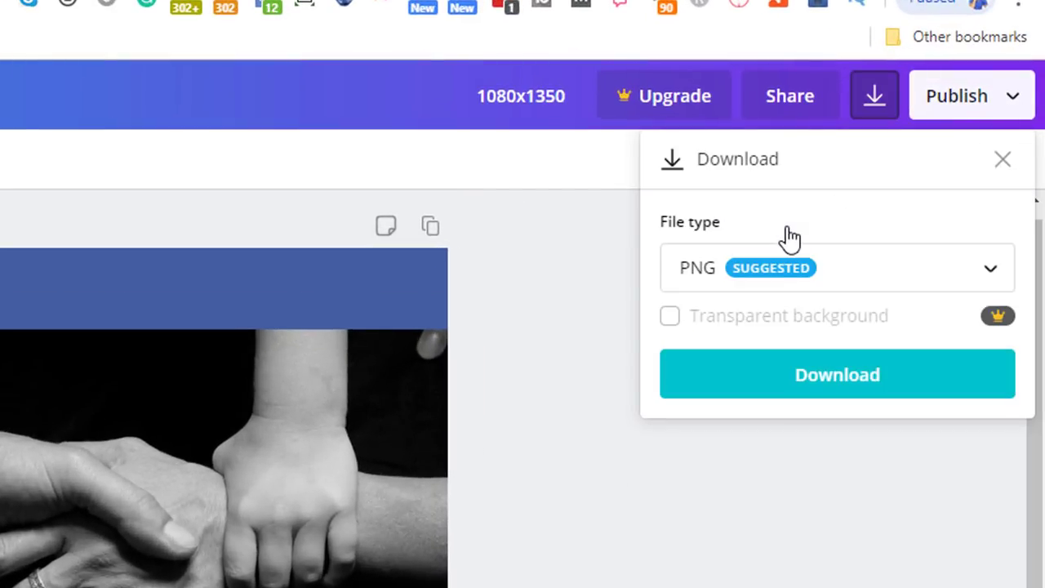
{"action": "left_click", "coordinate": [816, 383]}
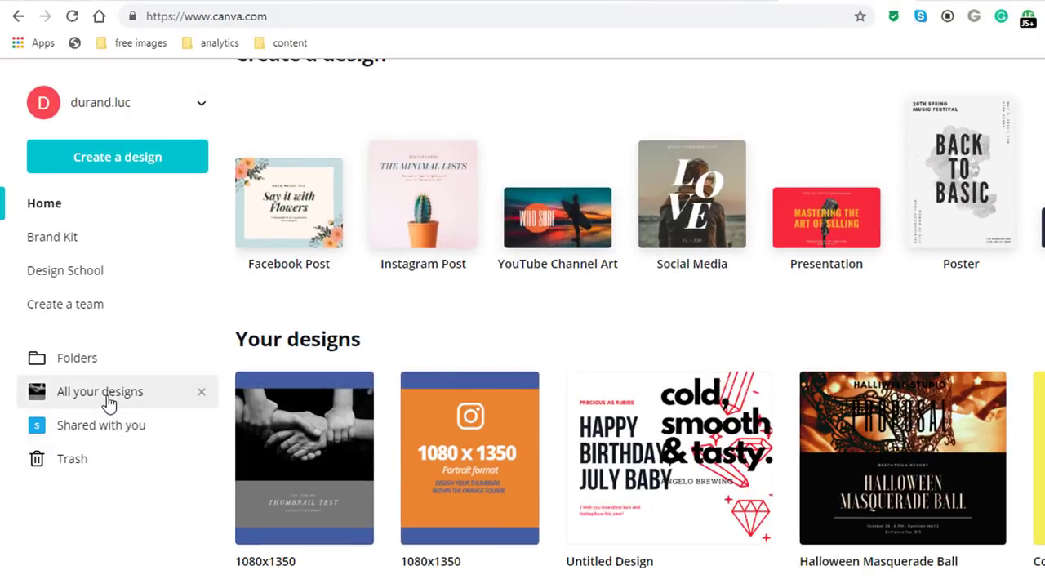
Step: Start a new Canva design as a copy of the 1080x1350 thumbnail design
{"action": "left_click", "coordinate": [109, 404]}
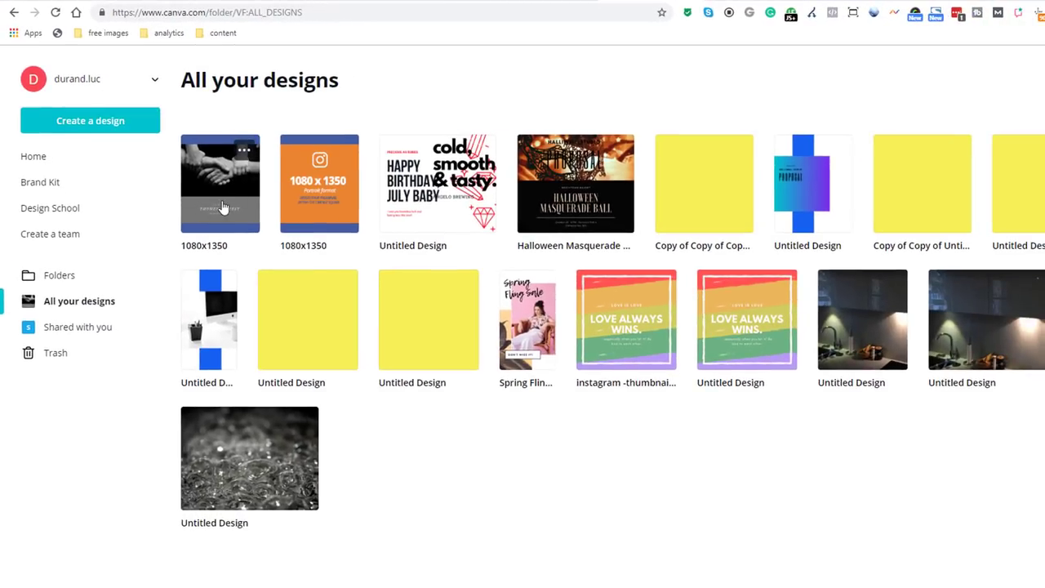
{"action": "left_click", "coordinate": [222, 207]}
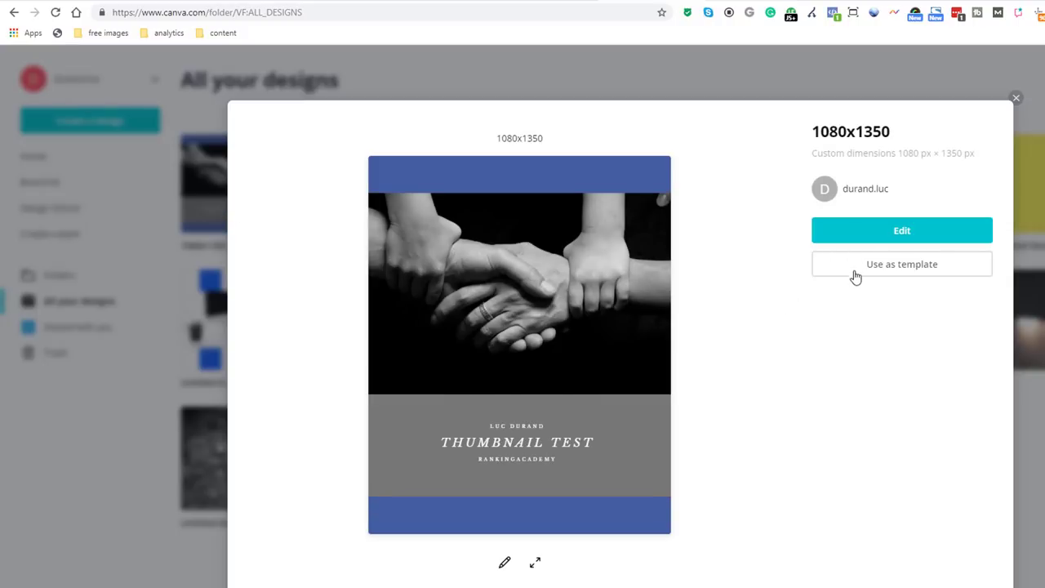
{"action": "left_click", "coordinate": [855, 274]}
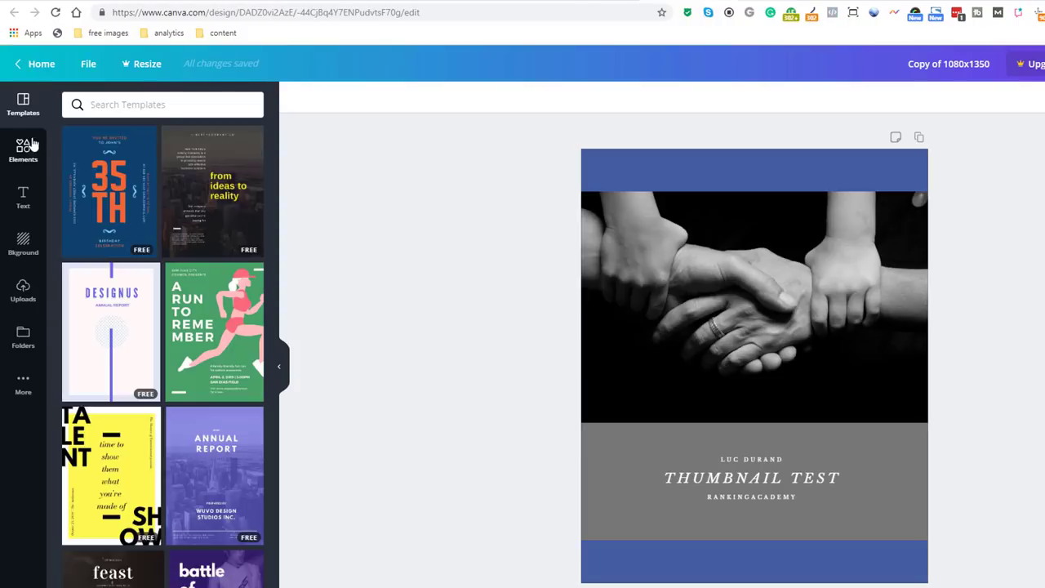
Step: Replace the black-and-white hands photo with the Interiors potted-plant stock photo
{"action": "left_click", "coordinate": [31, 145]}
{"action": "left_click", "coordinate": [148, 134]}
{"action": "left_click_drag", "start_coordinate": [98, 445], "coordinate": [727, 277]}
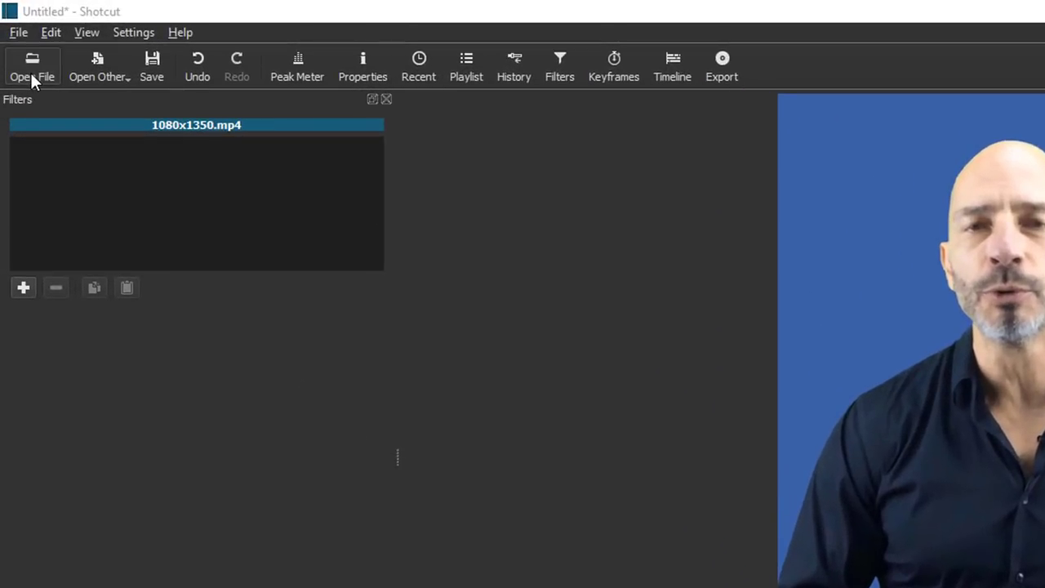
Step: Place the 1080x1350 PNG thumbnail at the start of the V1 timeline and play it back
{"action": "left_click", "coordinate": [18, 38]}
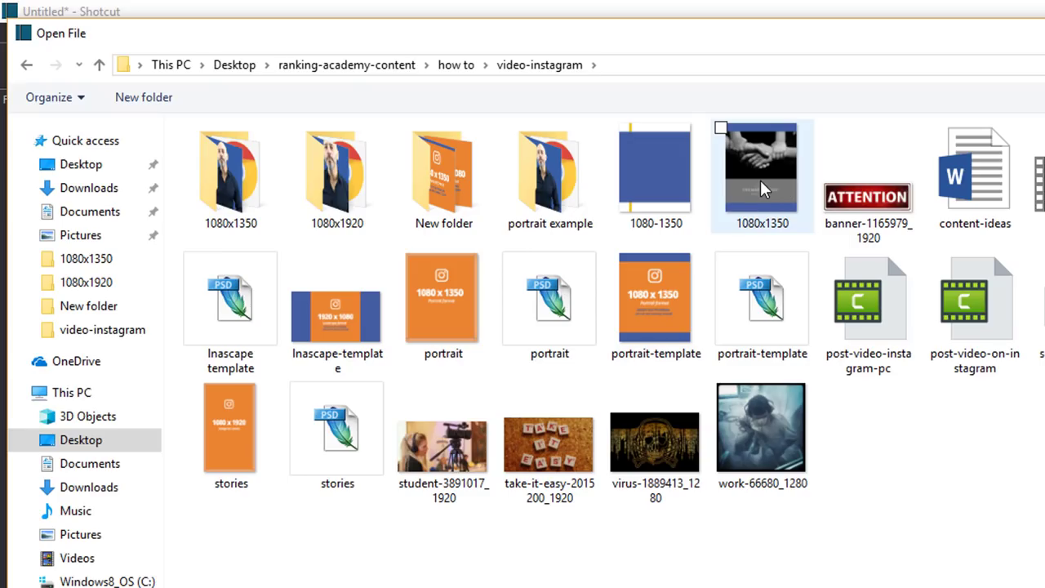
{"action": "double_click", "coordinate": [760, 180]}
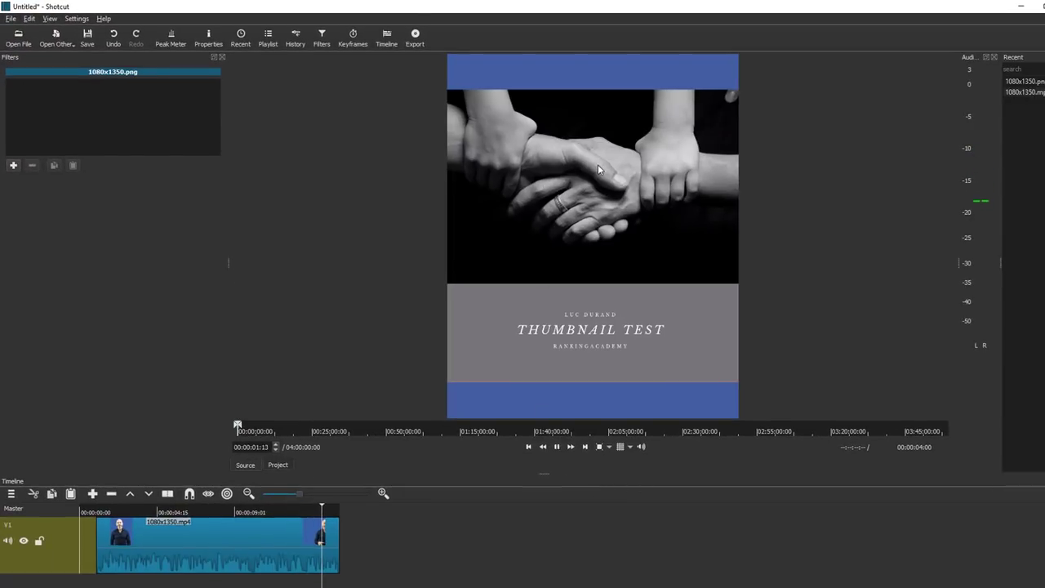
{"action": "left_click_drag", "start_coordinate": [598, 169], "coordinate": [161, 564]}
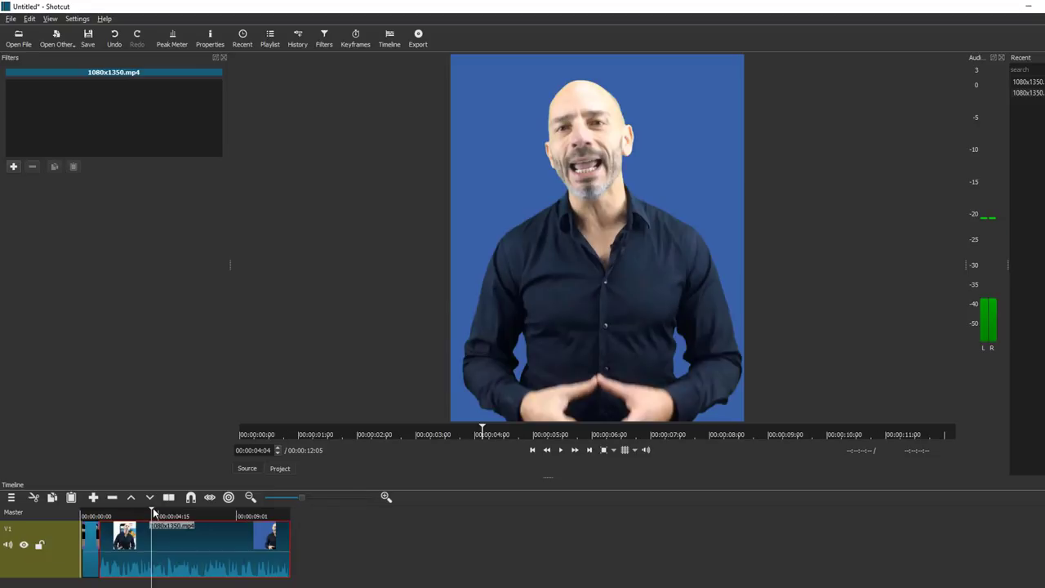
{"action": "left_click", "coordinate": [560, 450]}
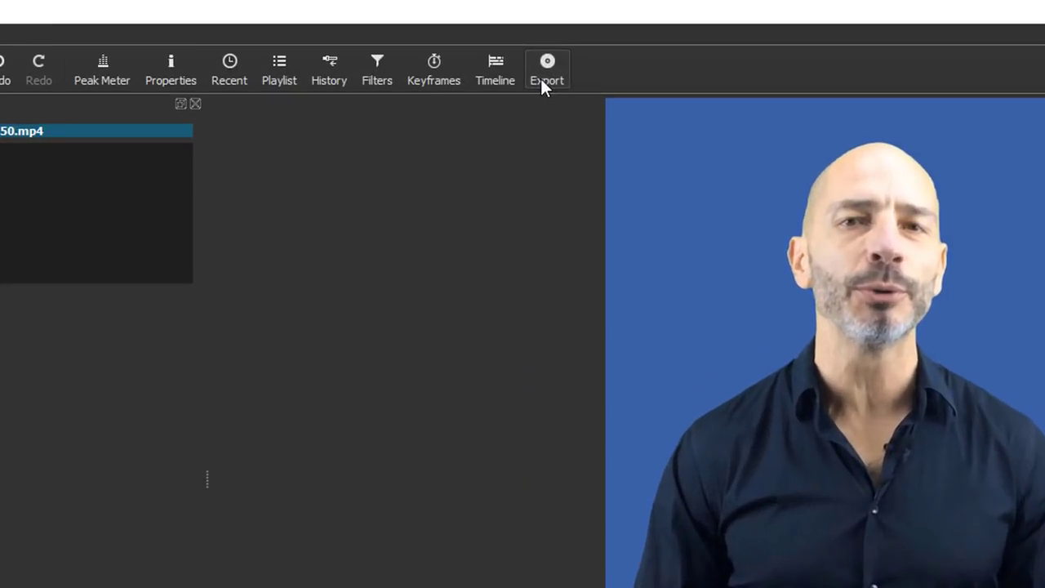
Step: Export the whole timeline as 1080x1350.mp4 to the Desktop
{"action": "left_click", "coordinate": [415, 44]}
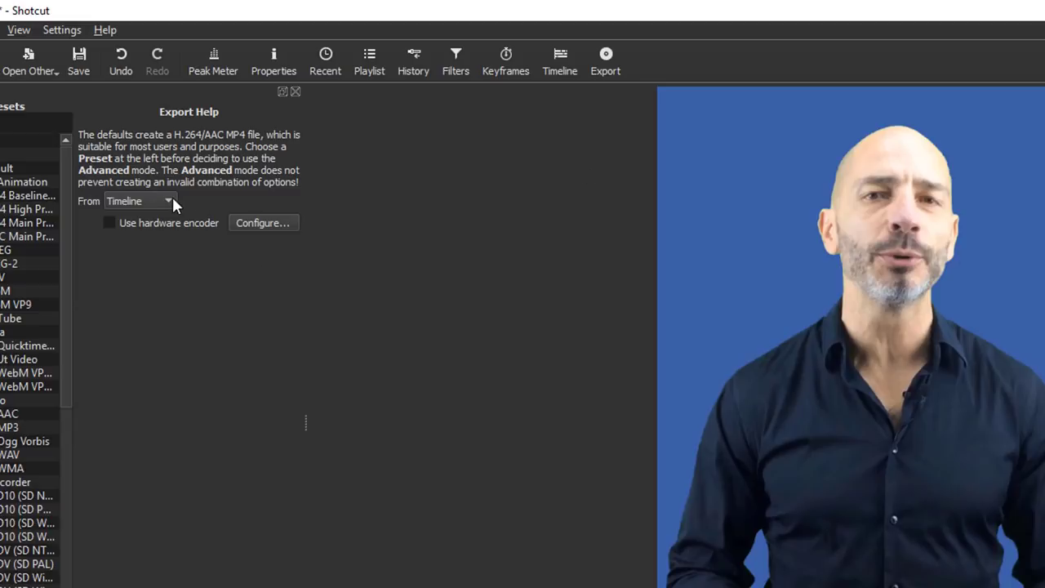
{"action": "left_click", "coordinate": [169, 202]}
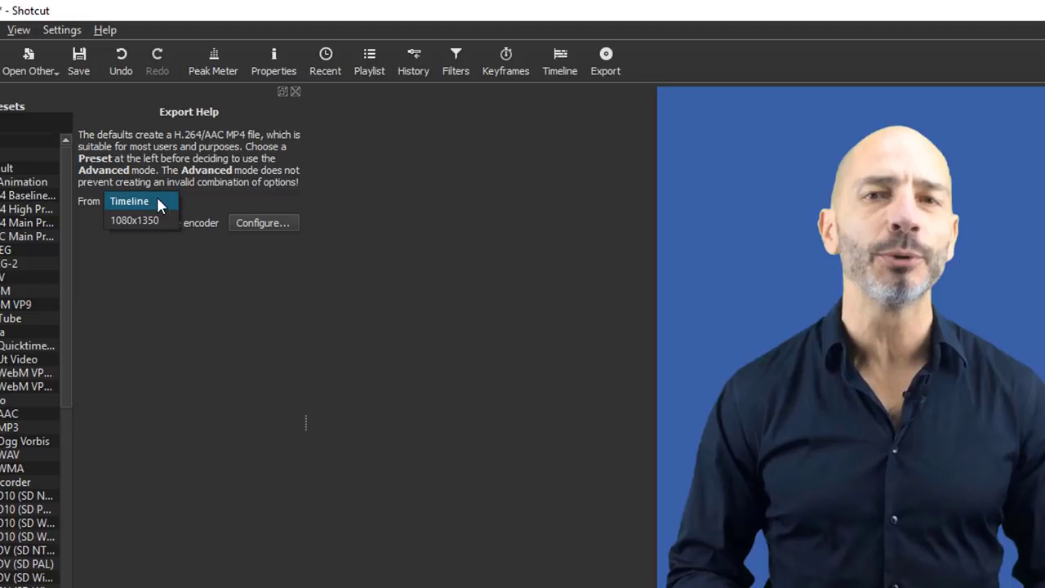
{"action": "left_click", "coordinate": [159, 201]}
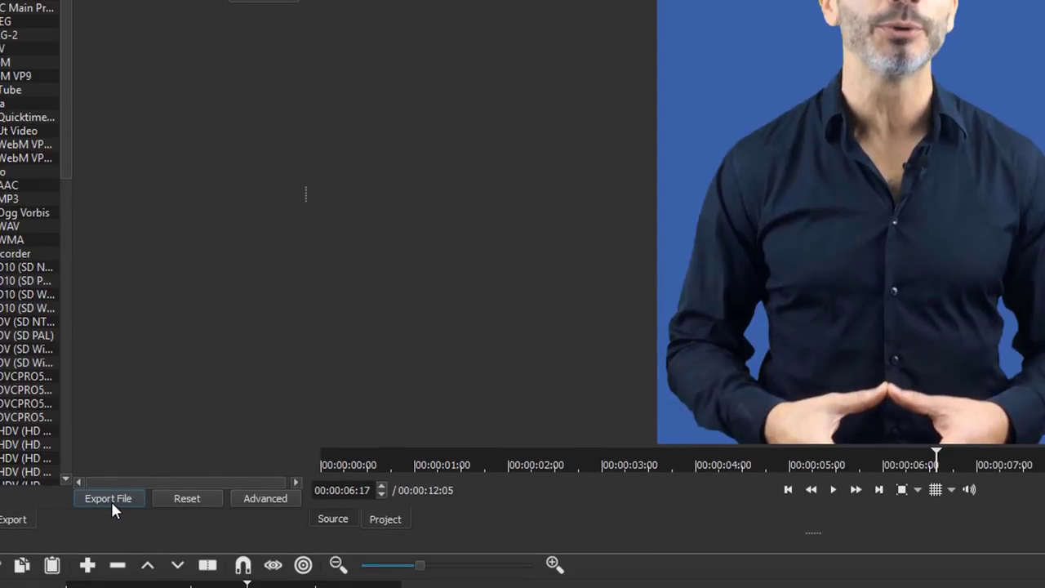
{"action": "left_click", "coordinate": [111, 502]}
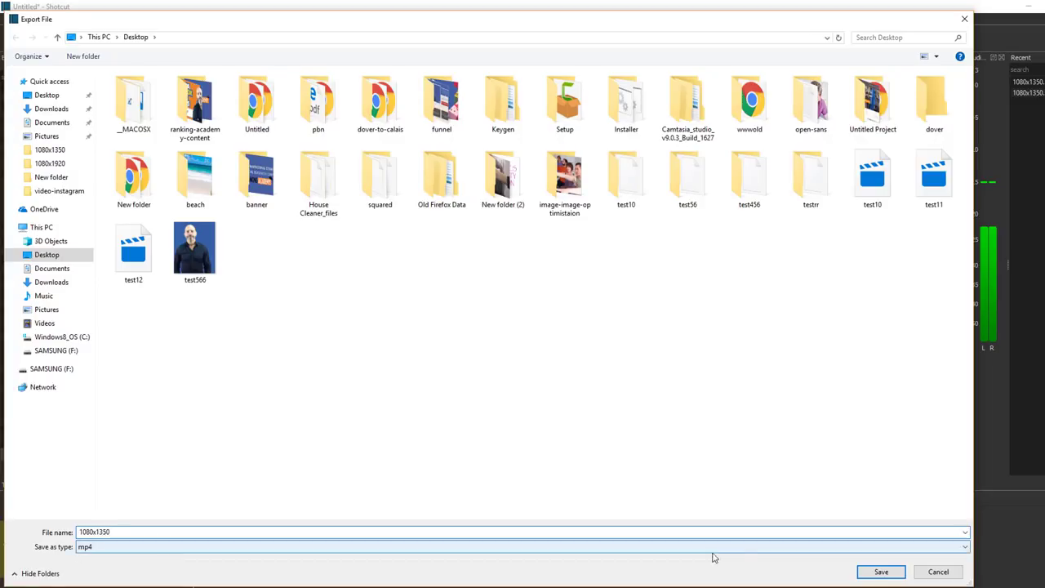
{"action": "left_click", "coordinate": [868, 570]}
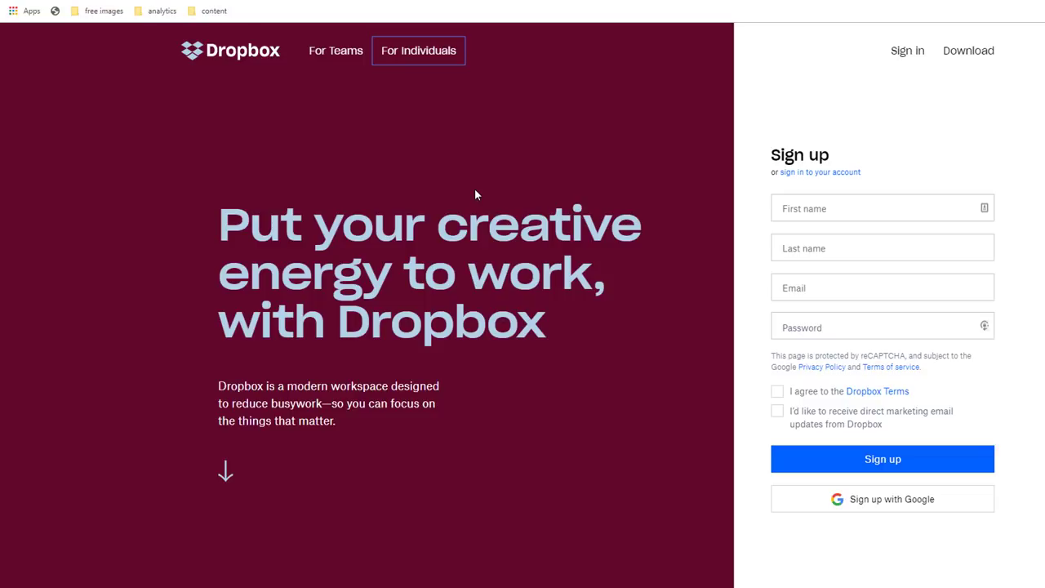
Step: Create a Dropbox account with Google, upload 1080x1350.mp4, and install the Dropbox iPhone app
{"action": "left_click", "coordinate": [887, 512]}
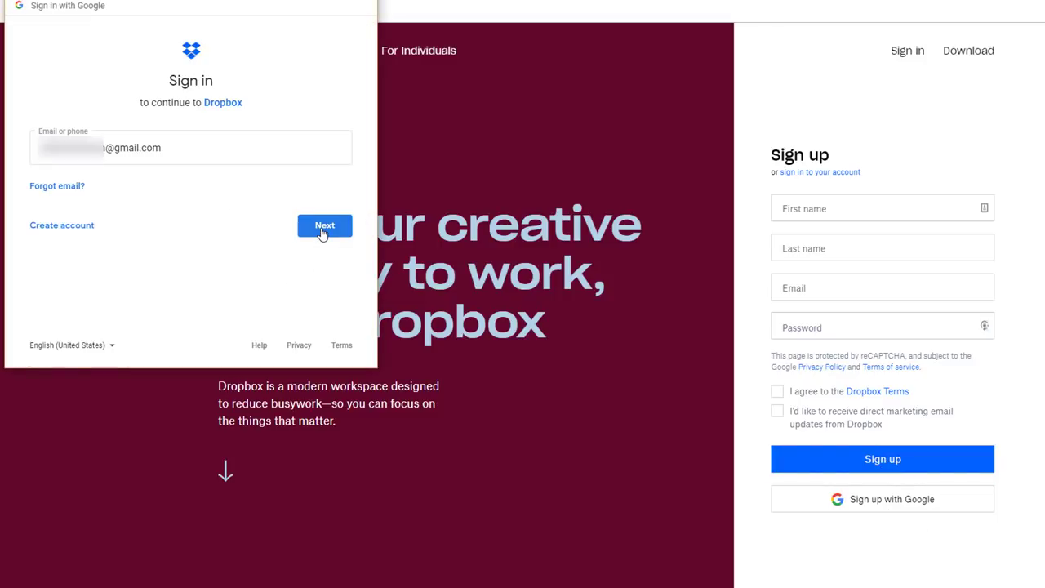
{"action": "left_click", "coordinate": [326, 226]}
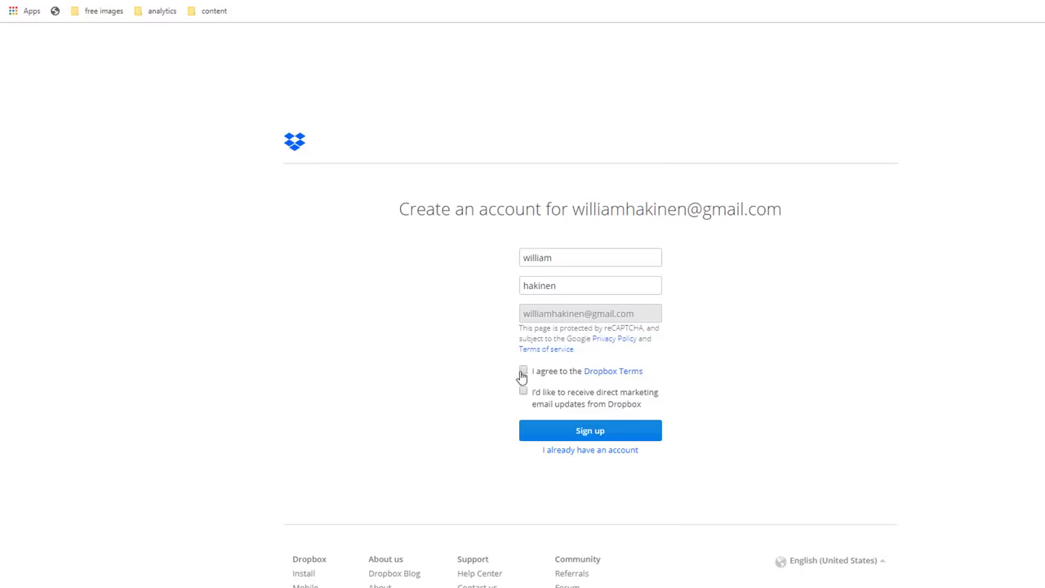
{"action": "left_click", "coordinate": [524, 371]}
{"action": "left_click", "coordinate": [583, 434]}
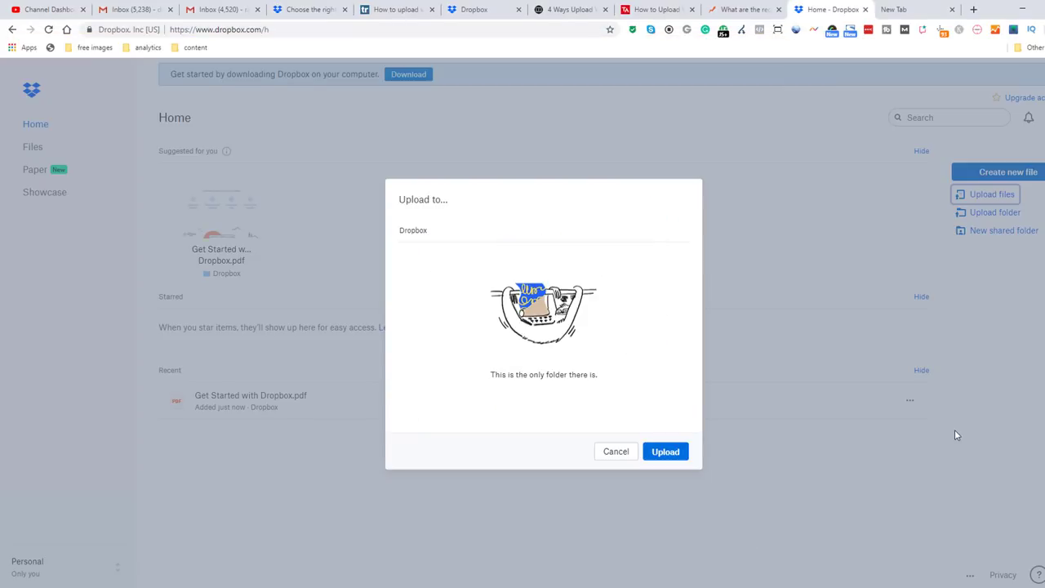
{"action": "left_click", "coordinate": [666, 452]}
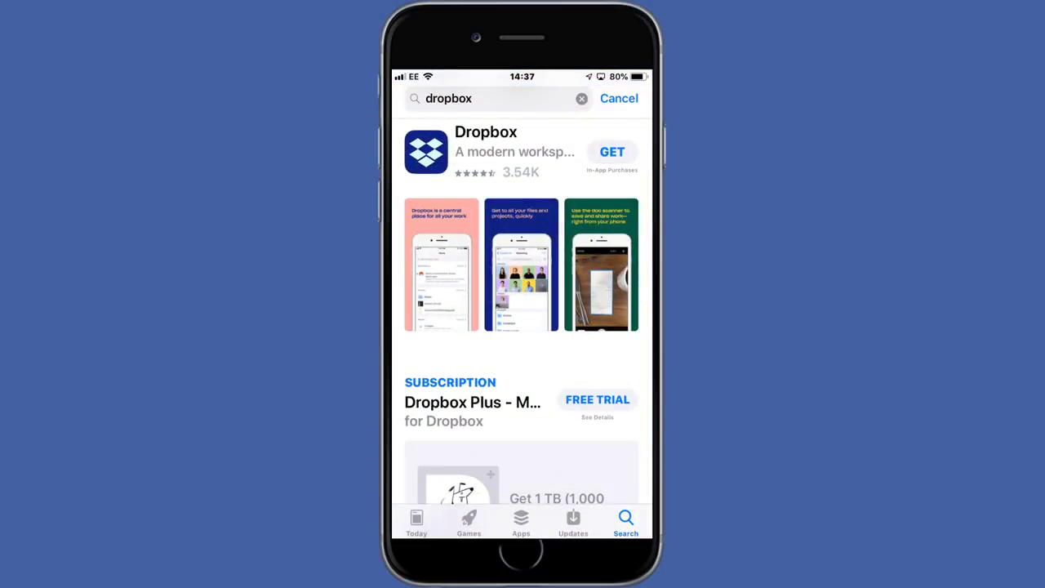
{"action": "left_click", "coordinate": [612, 152]}
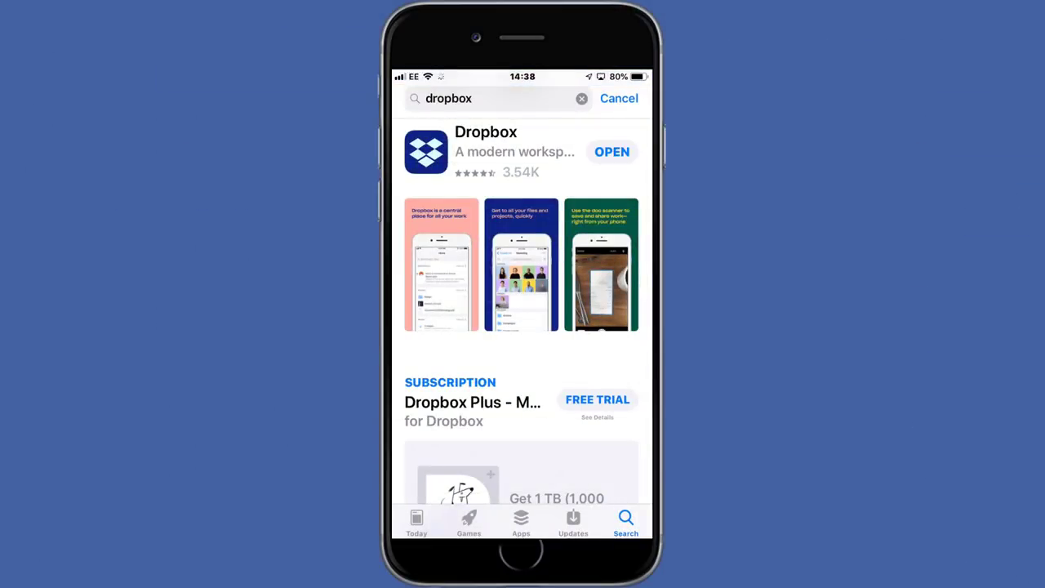
Step: Sign into the Dropbox iPhone app with the account e-mail and skip the plan offer
{"action": "left_click", "coordinate": [611, 152]}
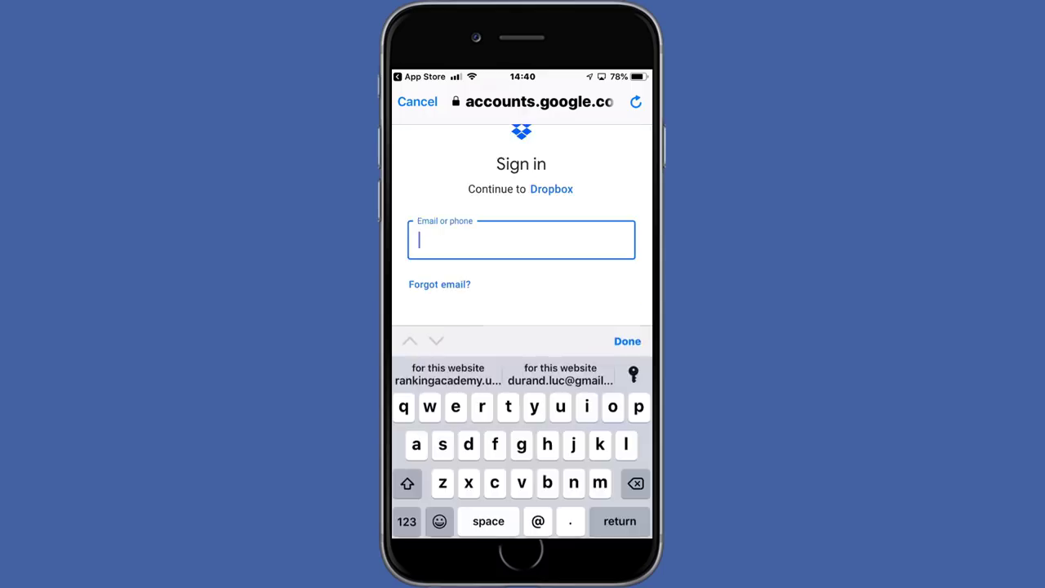
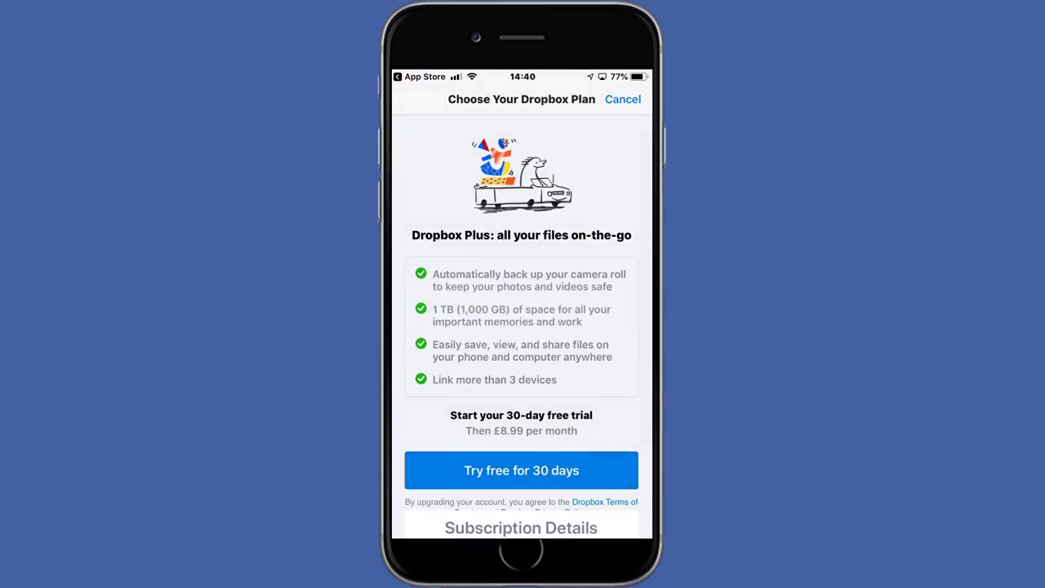
{"action": "scroll", "coordinate": [522, 327], "scroll_direction": "down", "scroll_amount": 2}
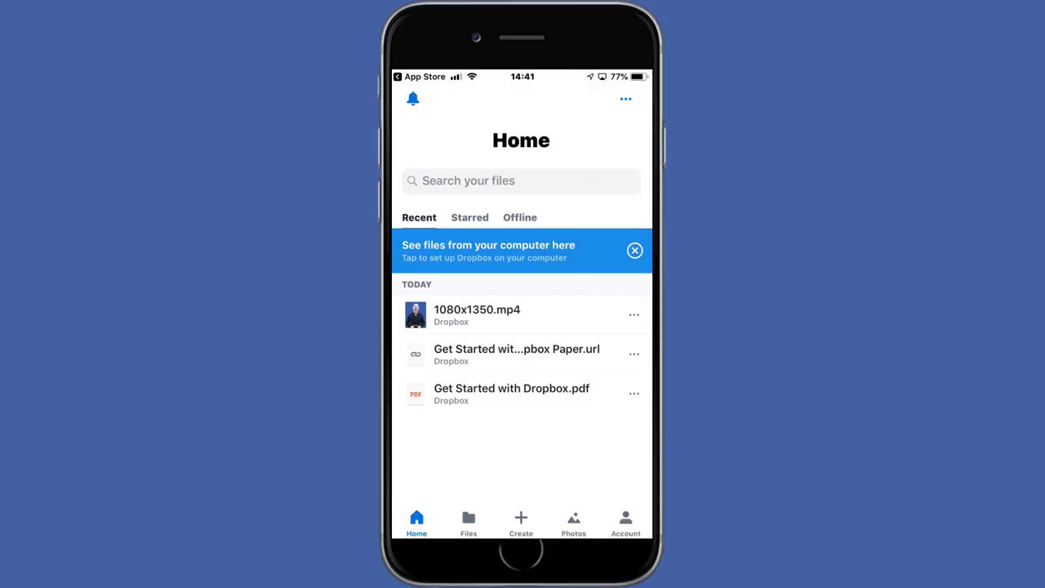
Step: Export 1080x1350.mp4 from Dropbox and save the video to the phone
{"action": "left_click", "coordinate": [477, 314]}
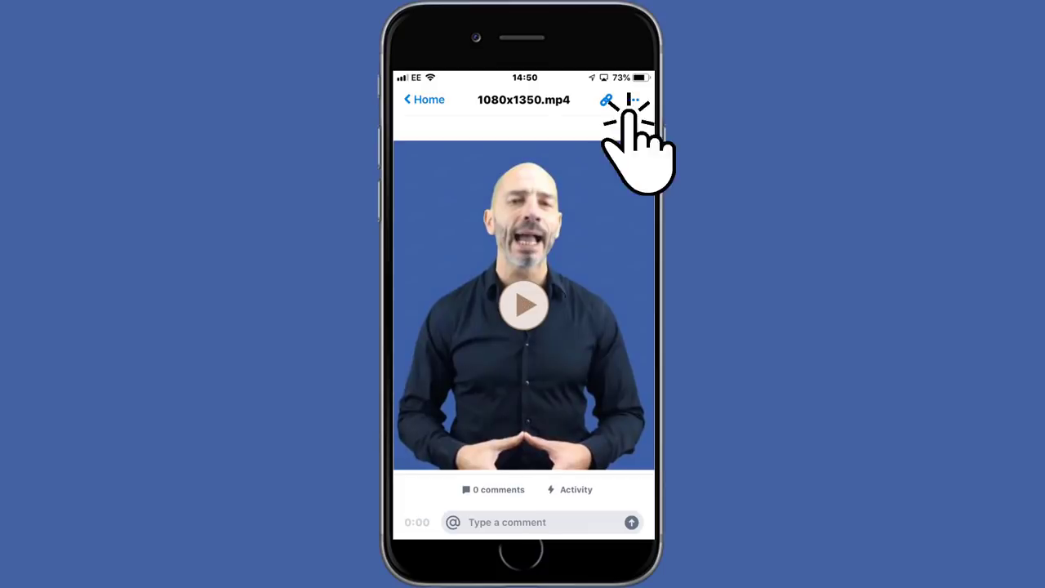
{"action": "left_click", "coordinate": [633, 99]}
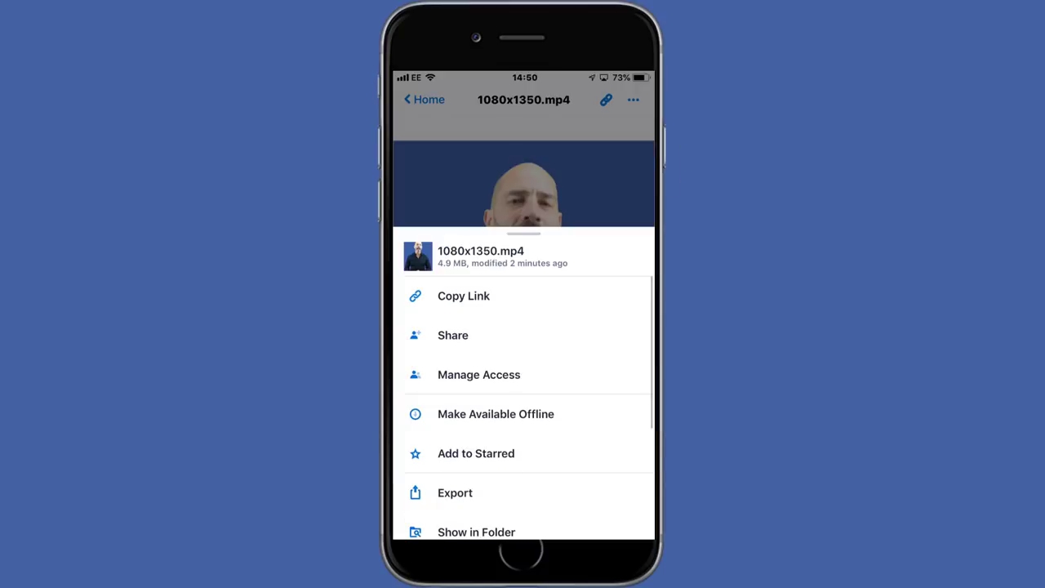
{"action": "scroll", "coordinate": [522, 392], "scroll_direction": "down", "scroll_amount": 3}
{"action": "left_click", "coordinate": [454, 381]}
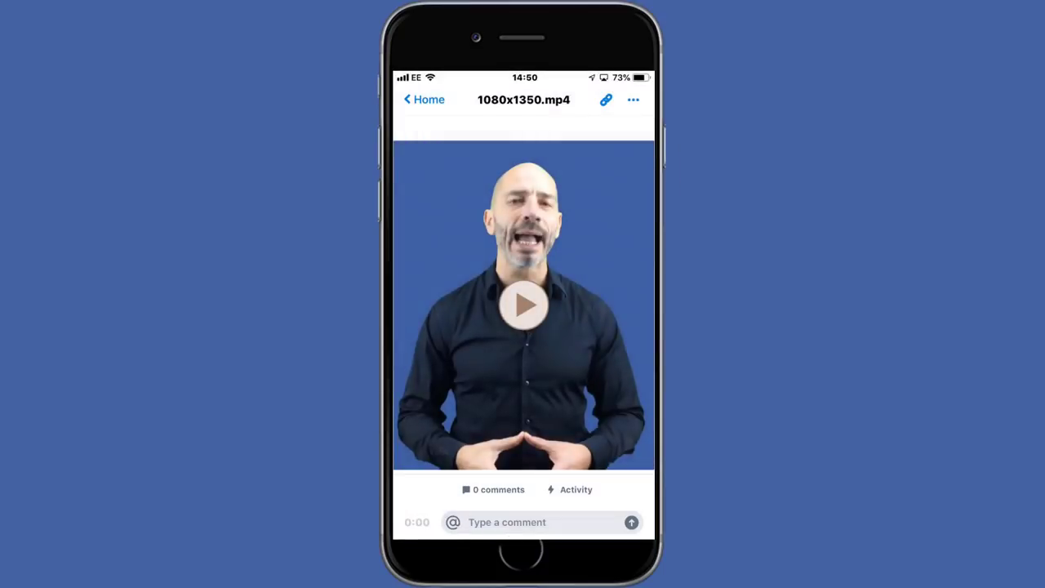
{"action": "left_click", "coordinate": [434, 429]}
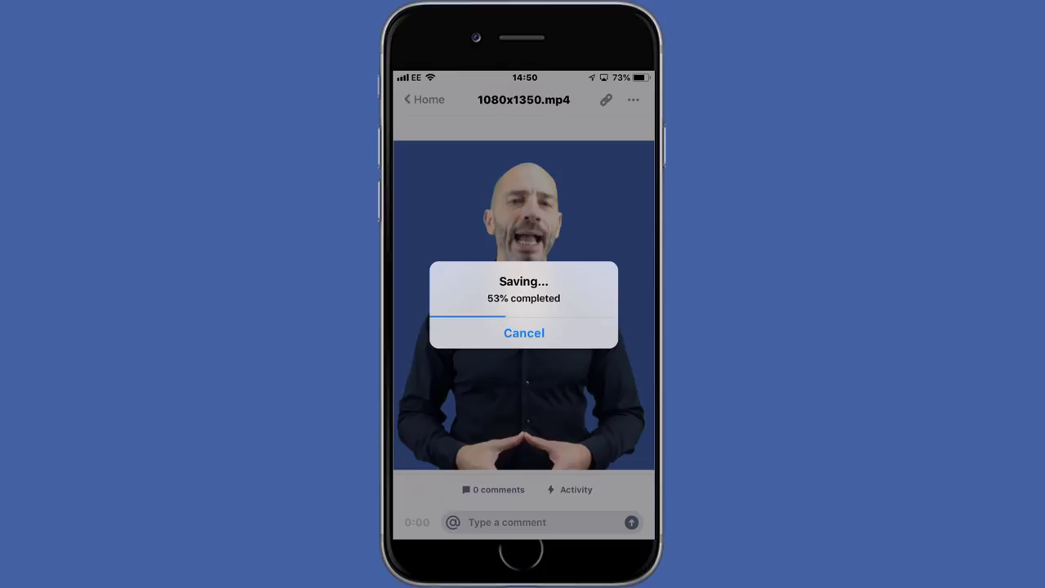
Step: Post the 0:12 thumbnail video to Instagram and check it tops the profile grid
{"action": "left_click", "coordinate": [523, 554]}
{"action": "left_click", "coordinate": [614, 298]}
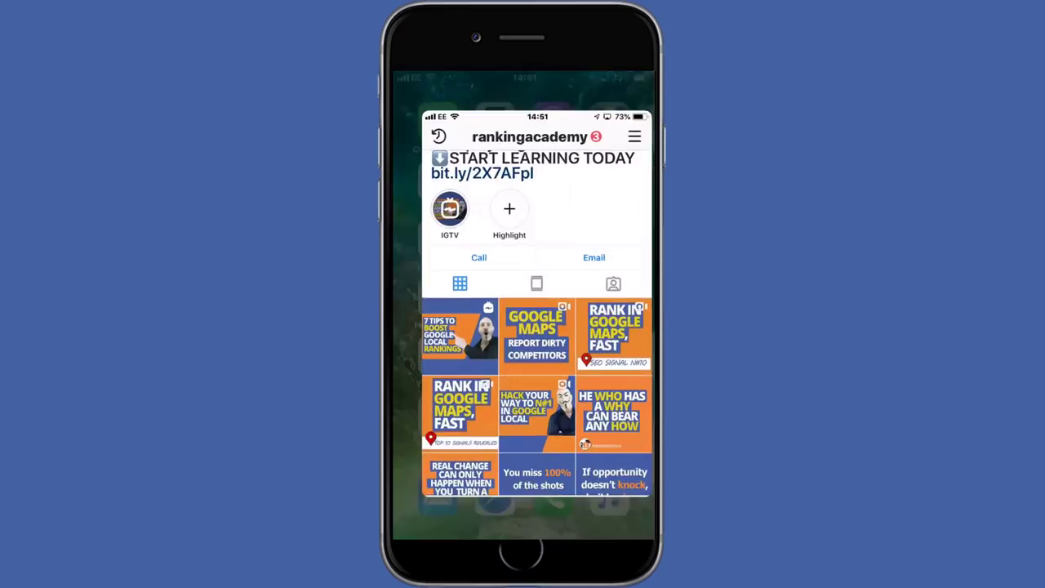
{"action": "left_click", "coordinate": [523, 524]}
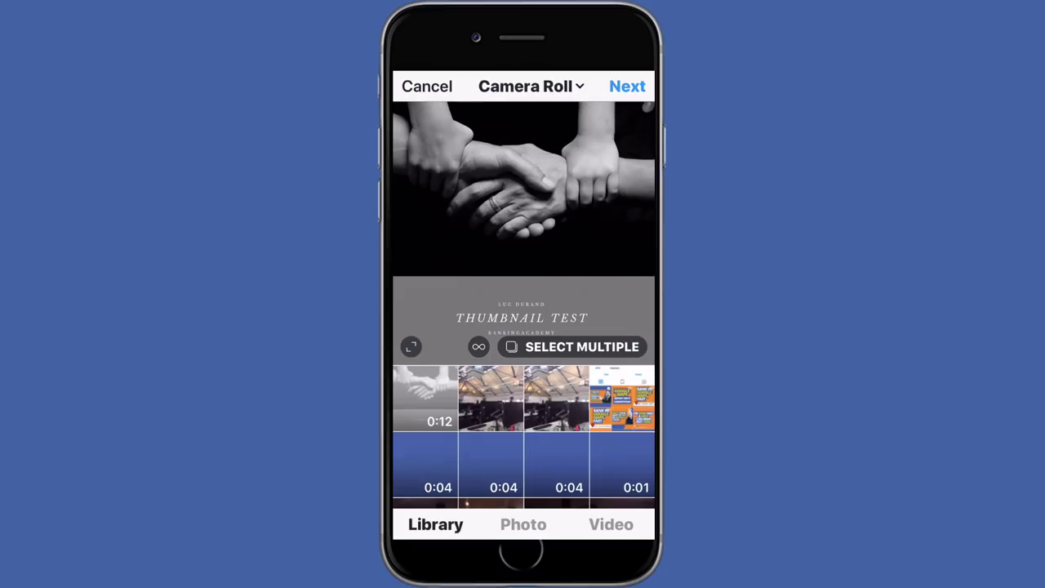
{"action": "left_click", "coordinate": [627, 87]}
{"action": "left_click", "coordinate": [627, 86]}
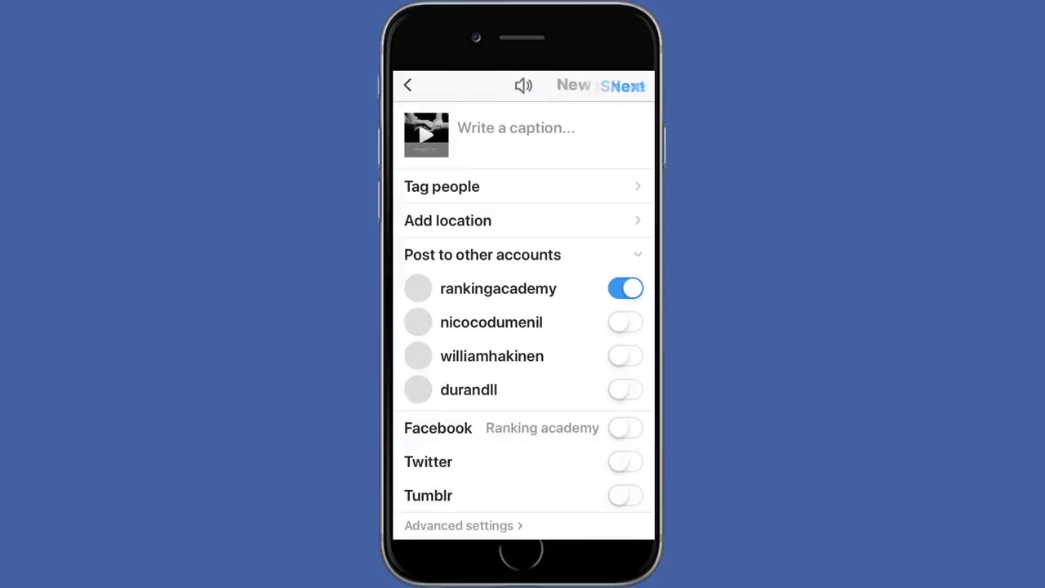
{"action": "left_click", "coordinate": [599, 84]}
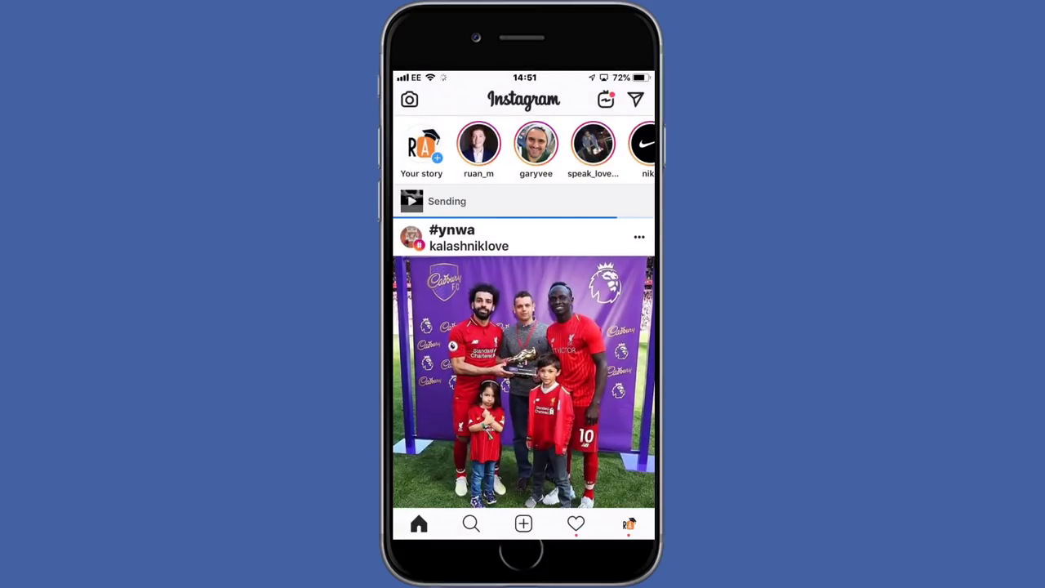
{"action": "left_click", "coordinate": [628, 523]}
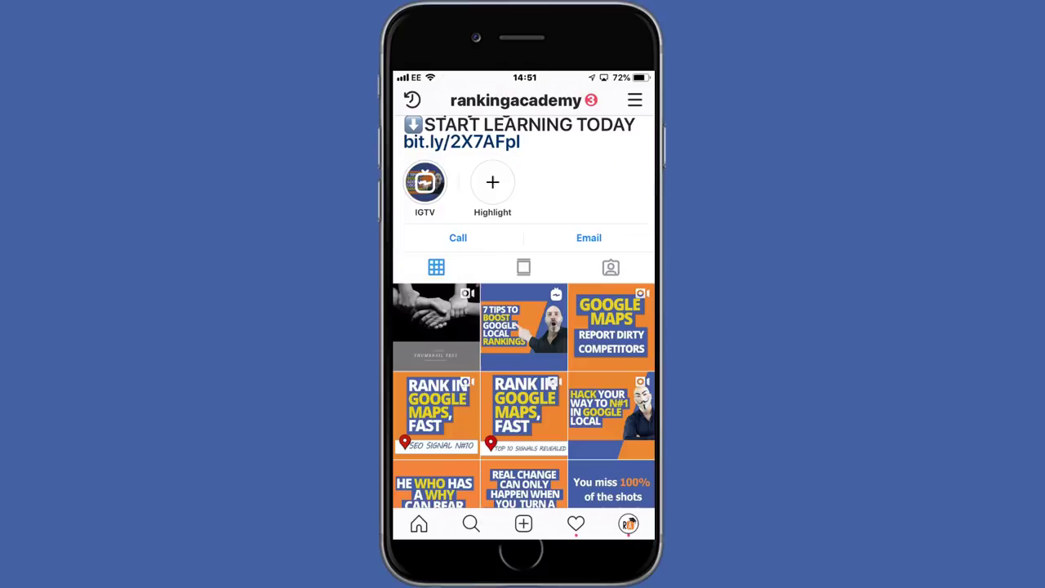